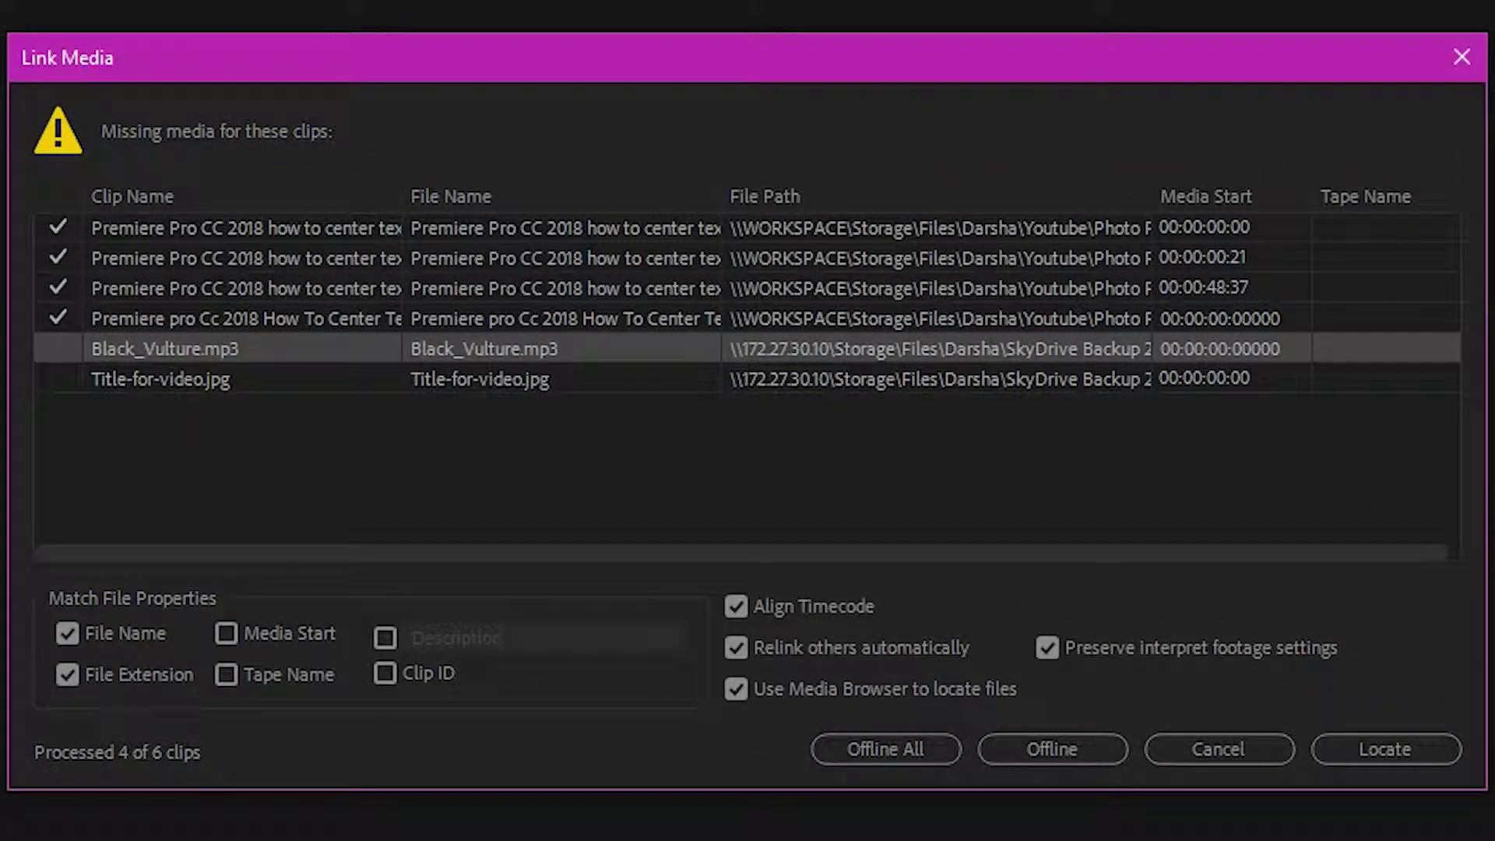
# Search the media browser's network drives for Black_Vulture.mp3, then cancel back to the missing-media list
pyautogui.click(1444, 752)
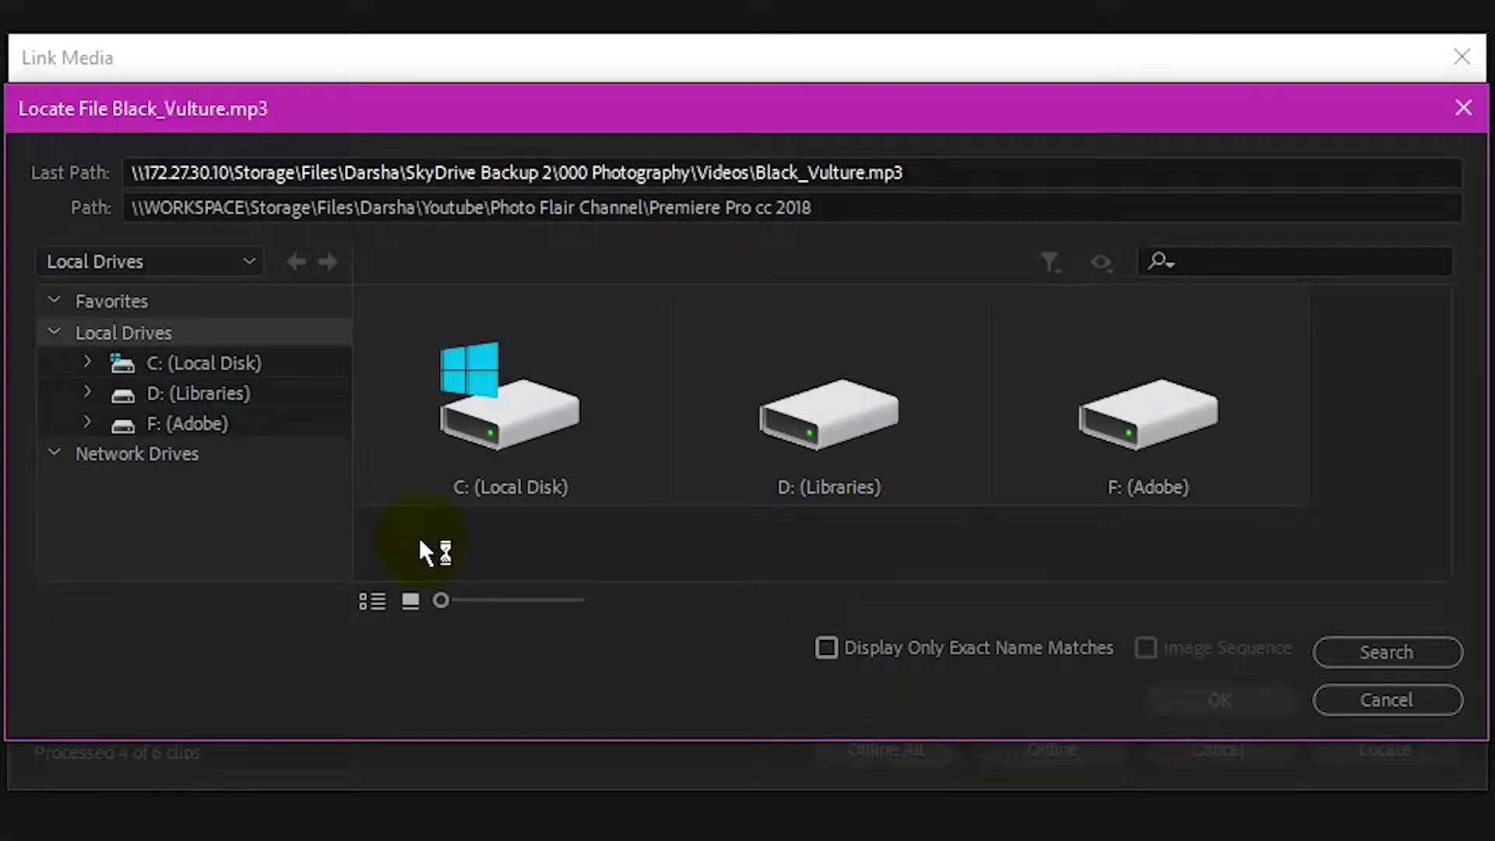
pyautogui.click(128, 466)
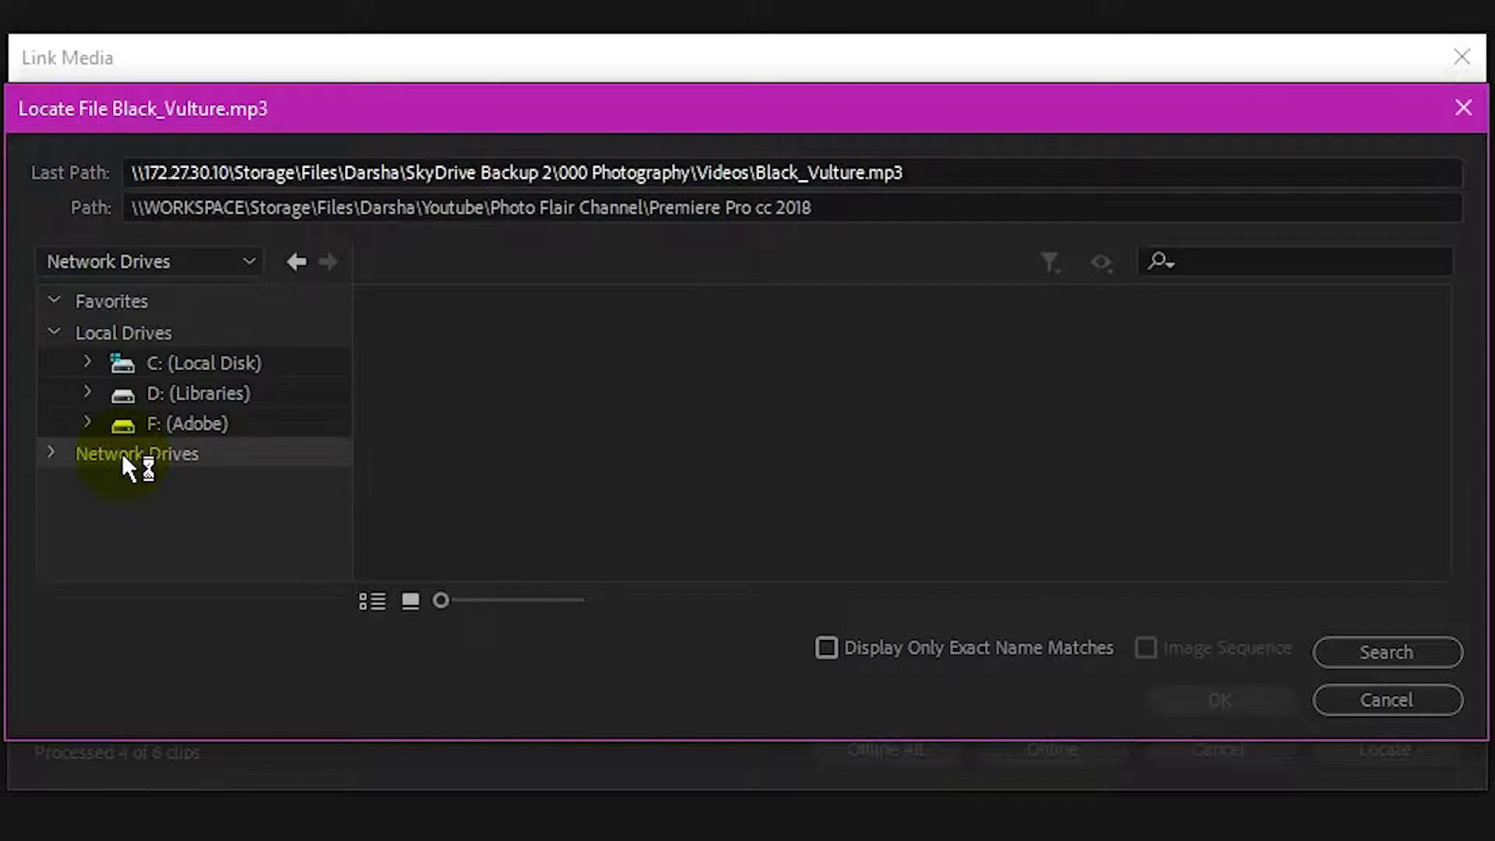
pyautogui.click(52, 452)
pyautogui.click(1378, 694)
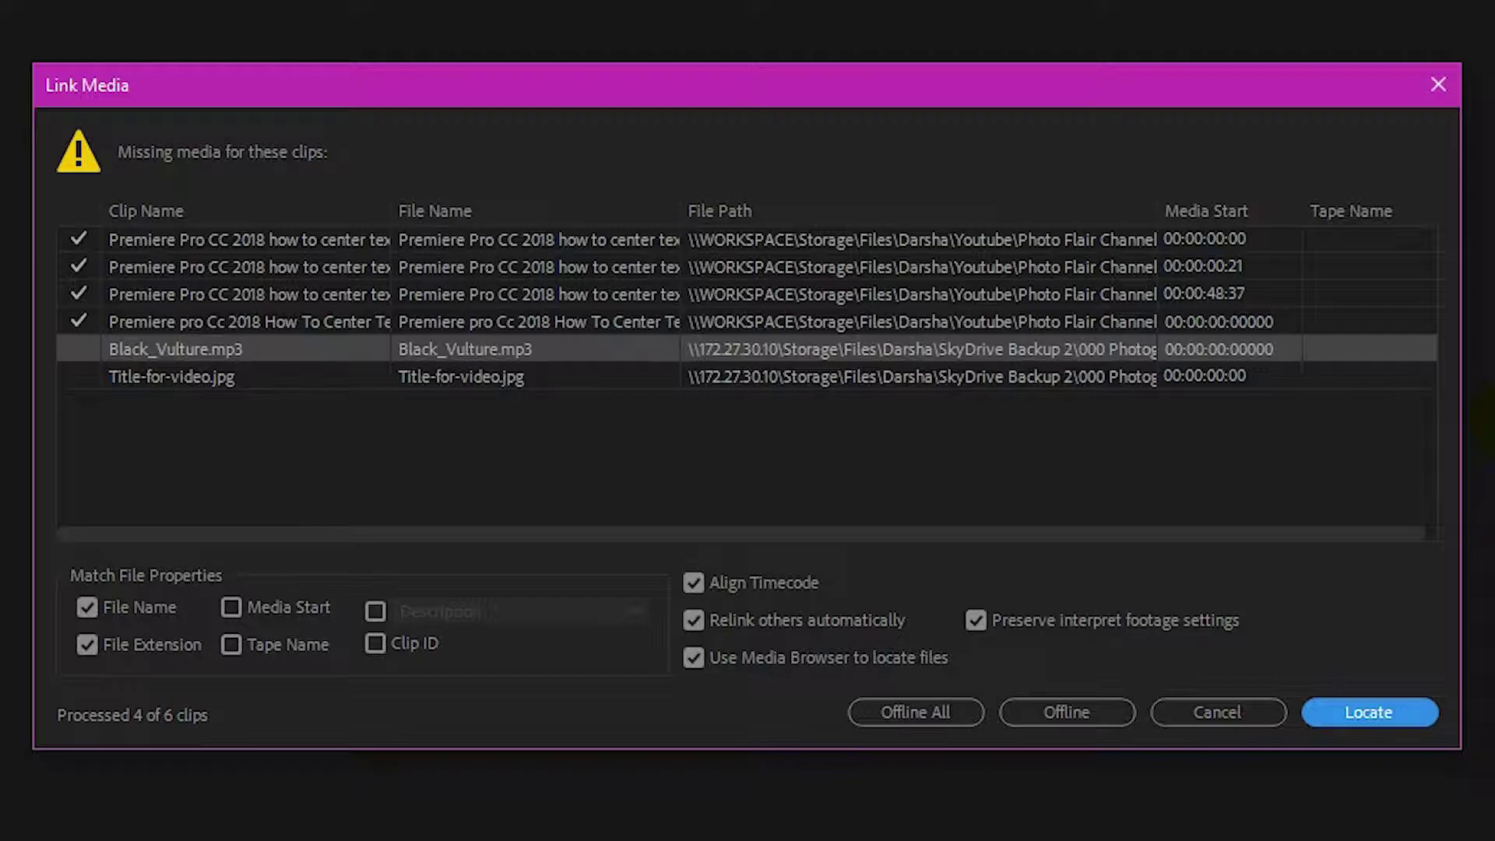
pyautogui.click(1360, 709)
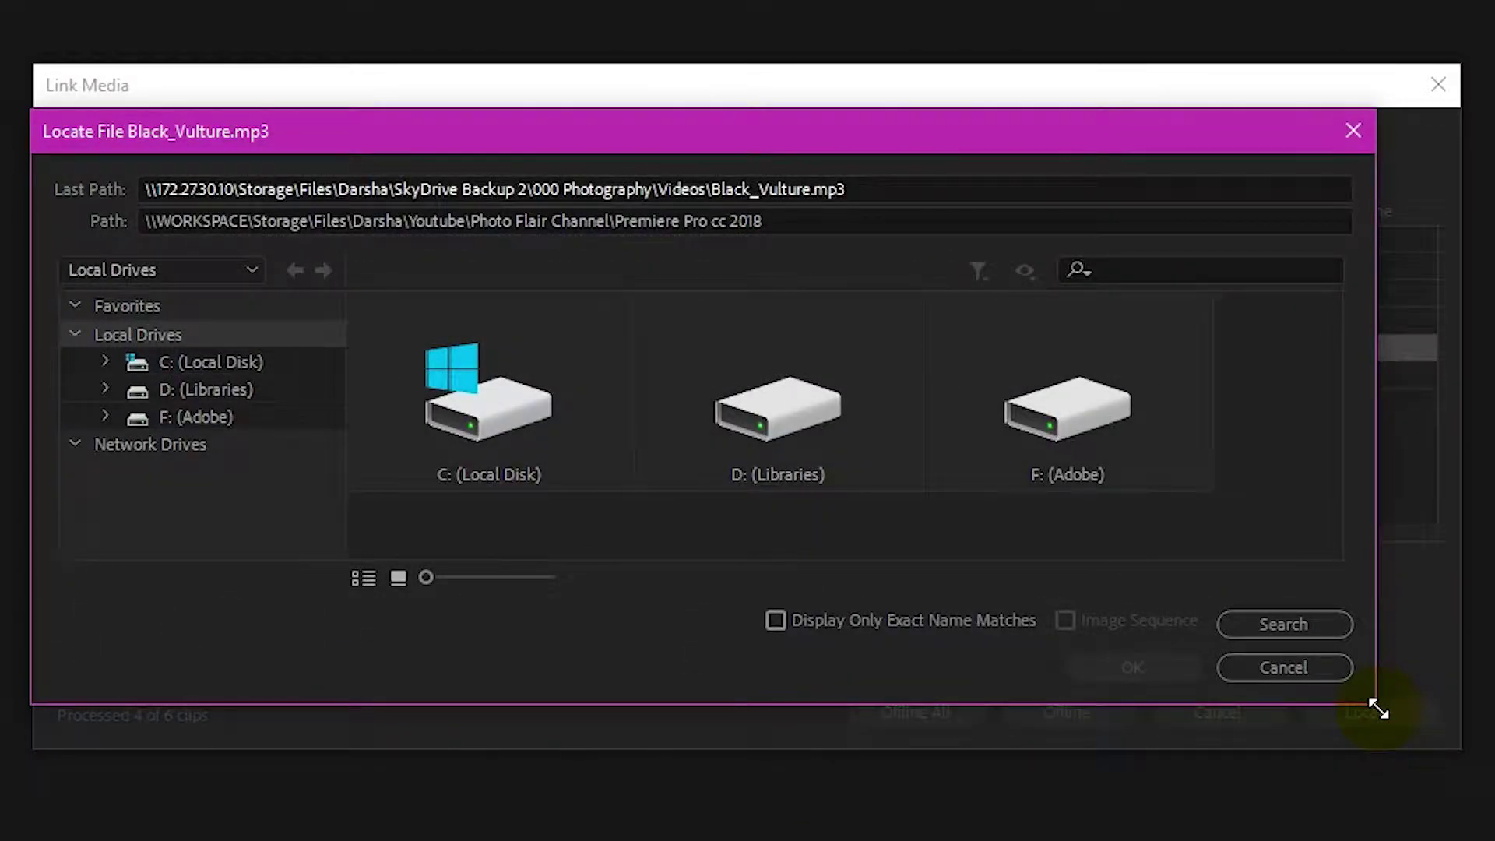
pyautogui.click(193, 442)
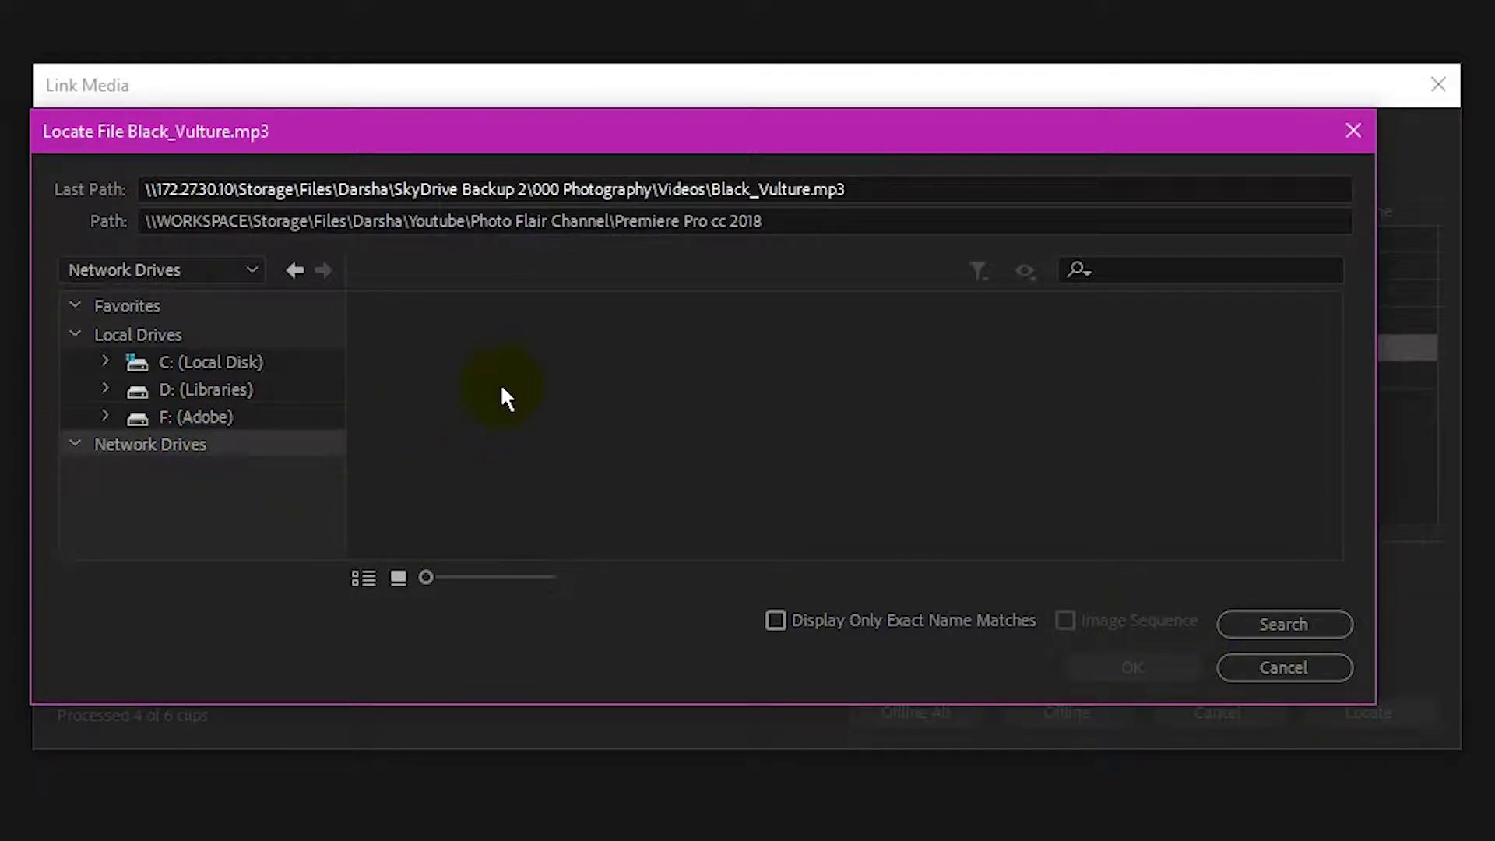
pyautogui.click(1299, 664)
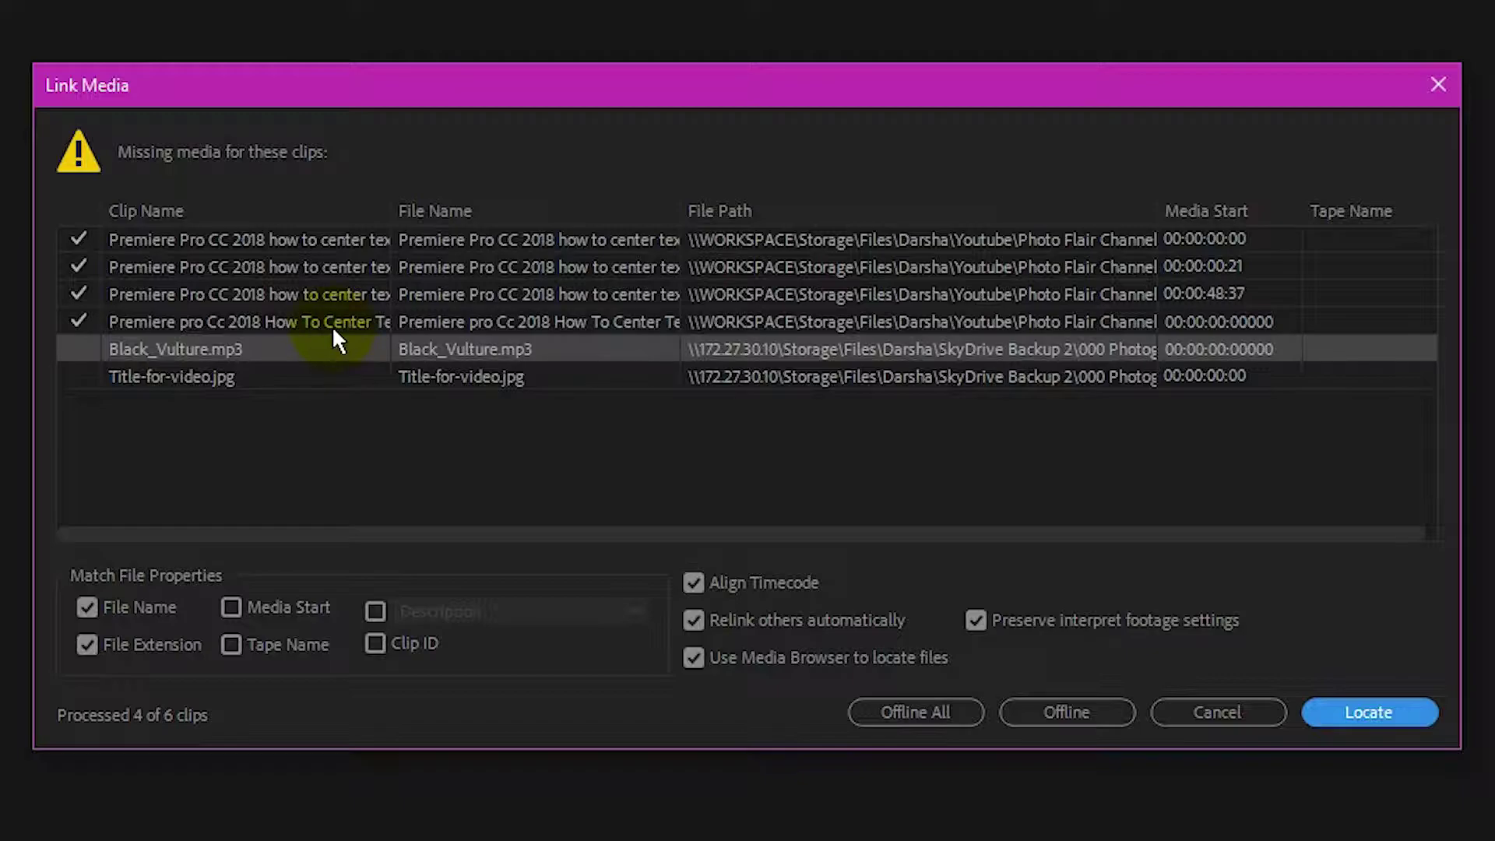
# Reselect Black_Vulture.mp3 and turn off 'Use Media Browser to locate files' to get the Windows dialog
pyautogui.click(245, 380)
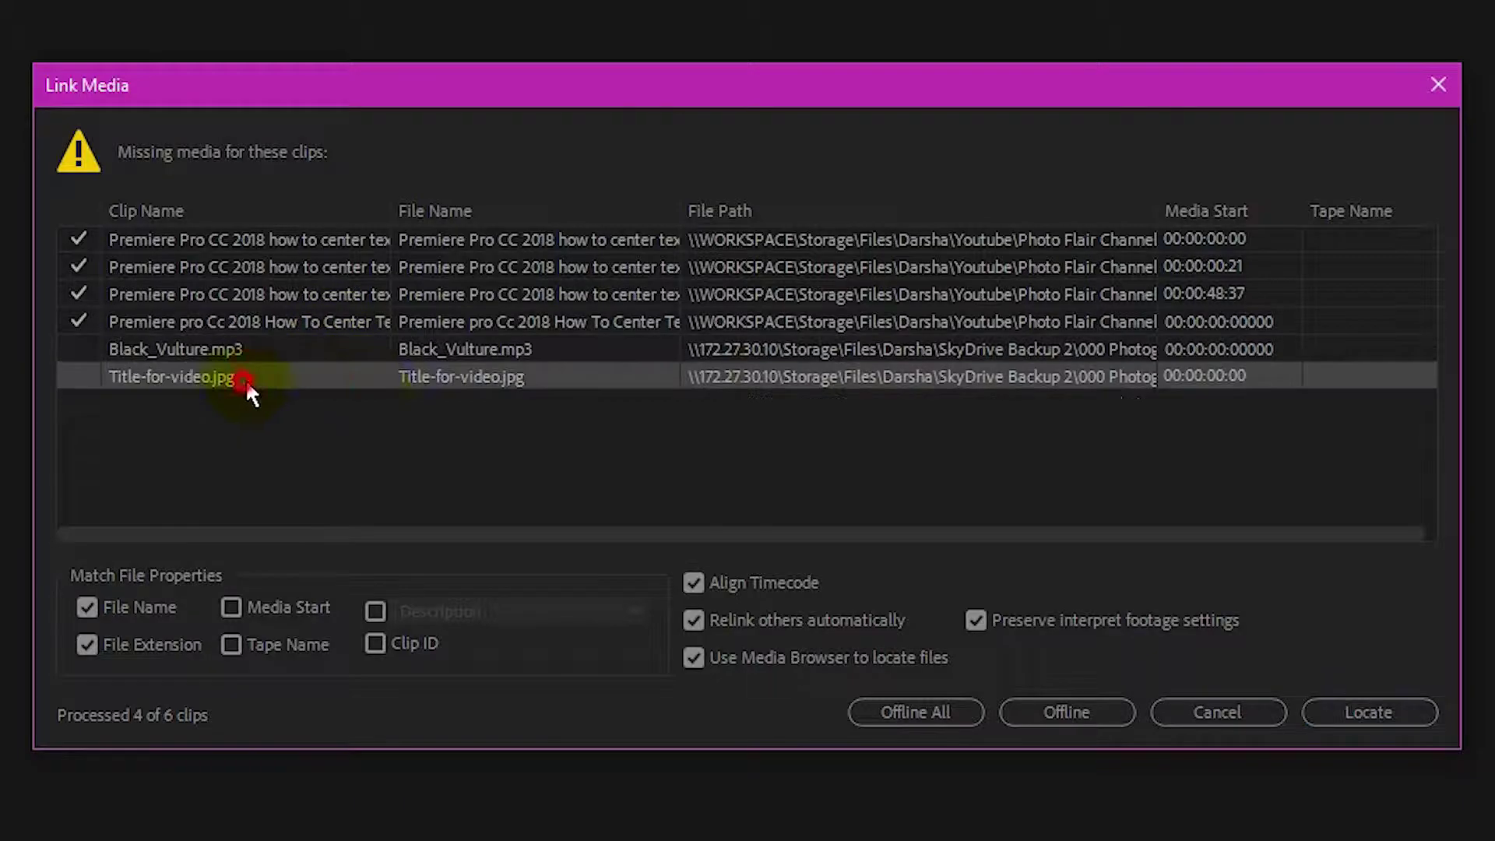
pyautogui.click(488, 350)
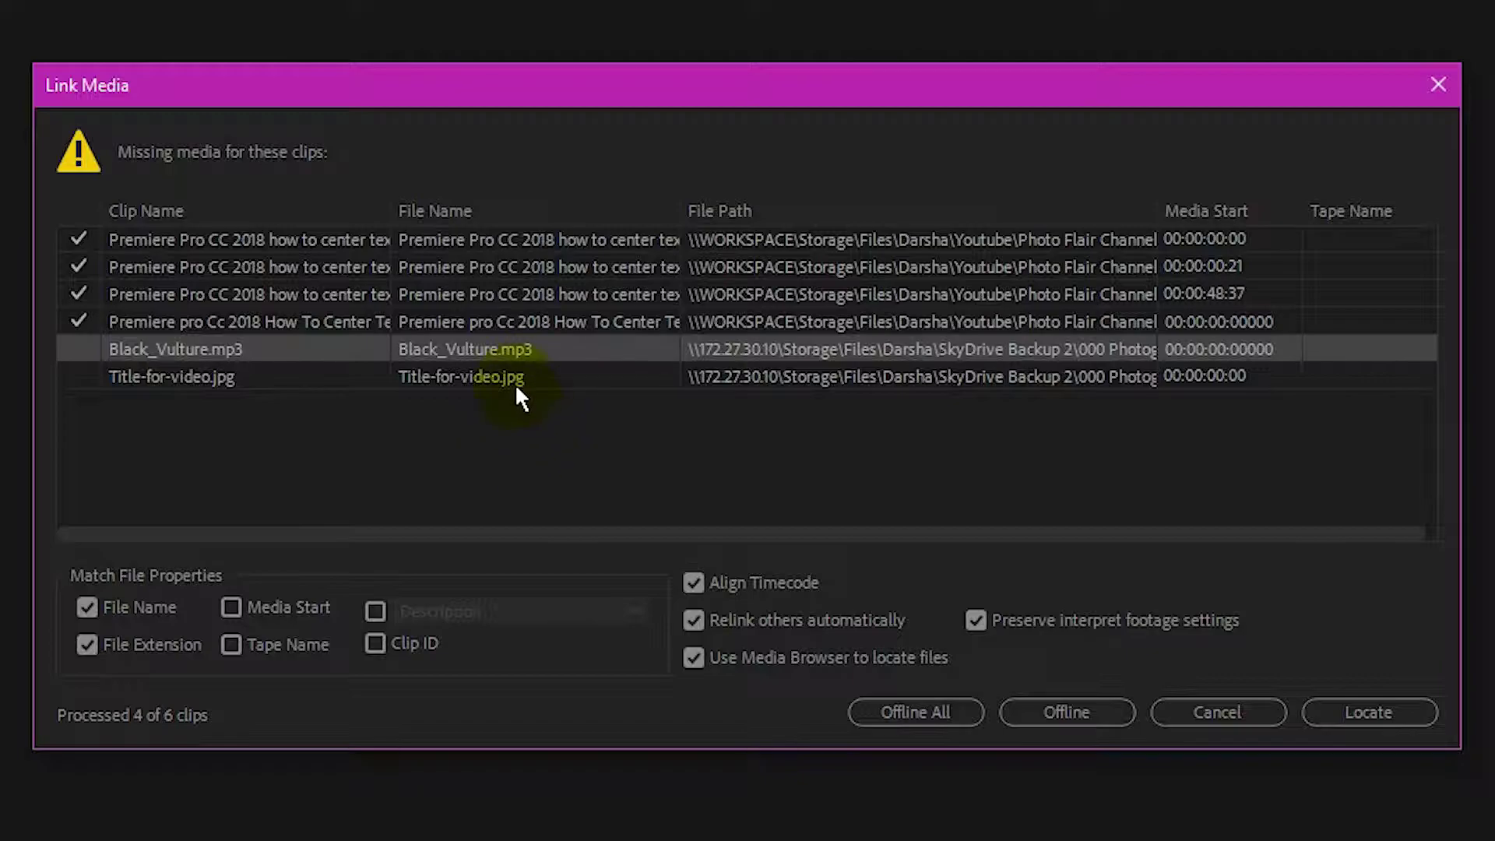
pyautogui.click(516, 383)
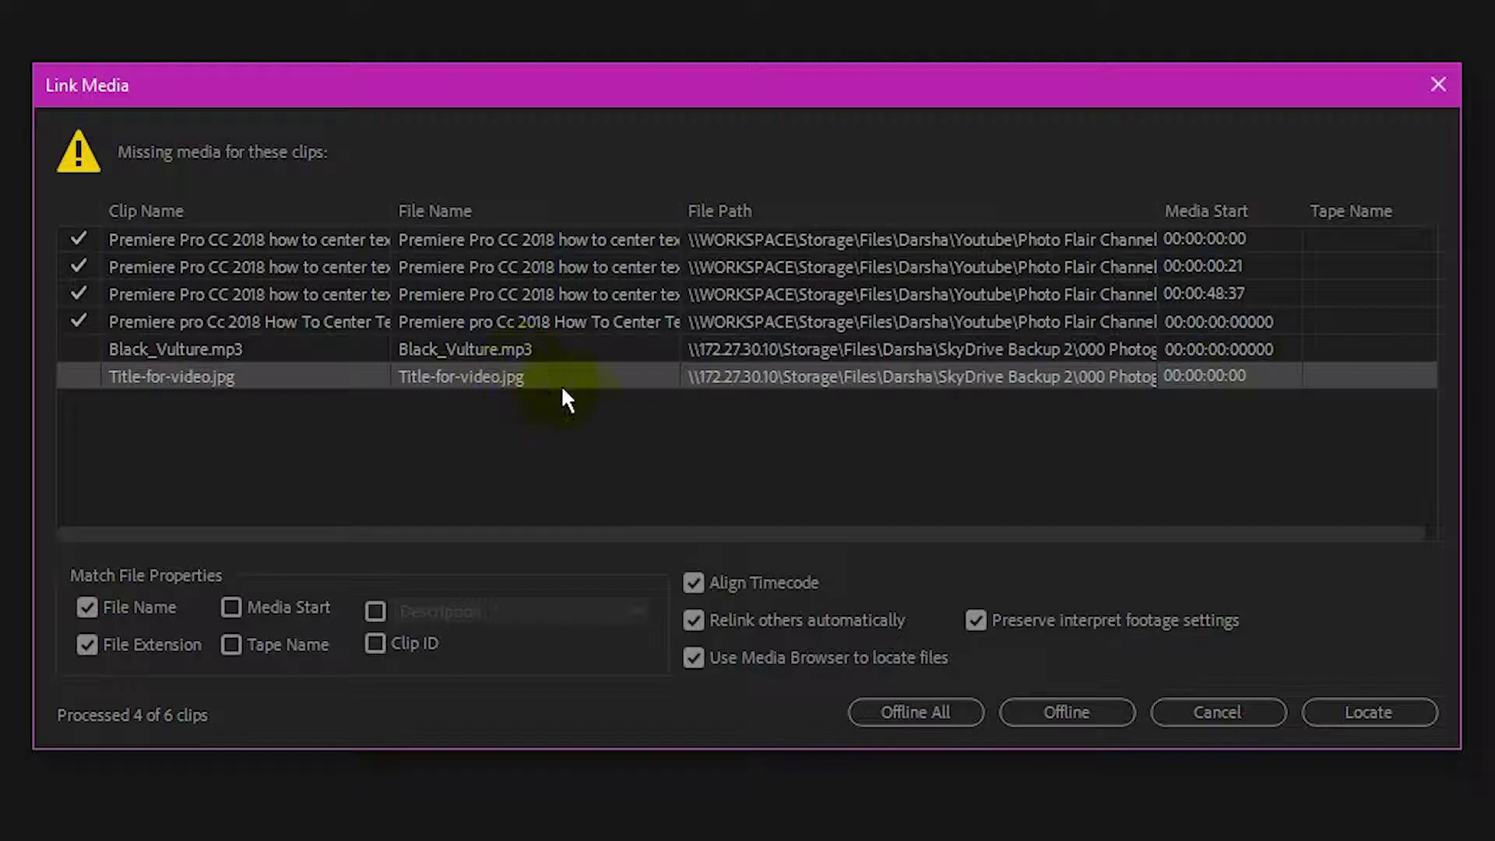
pyautogui.click(474, 345)
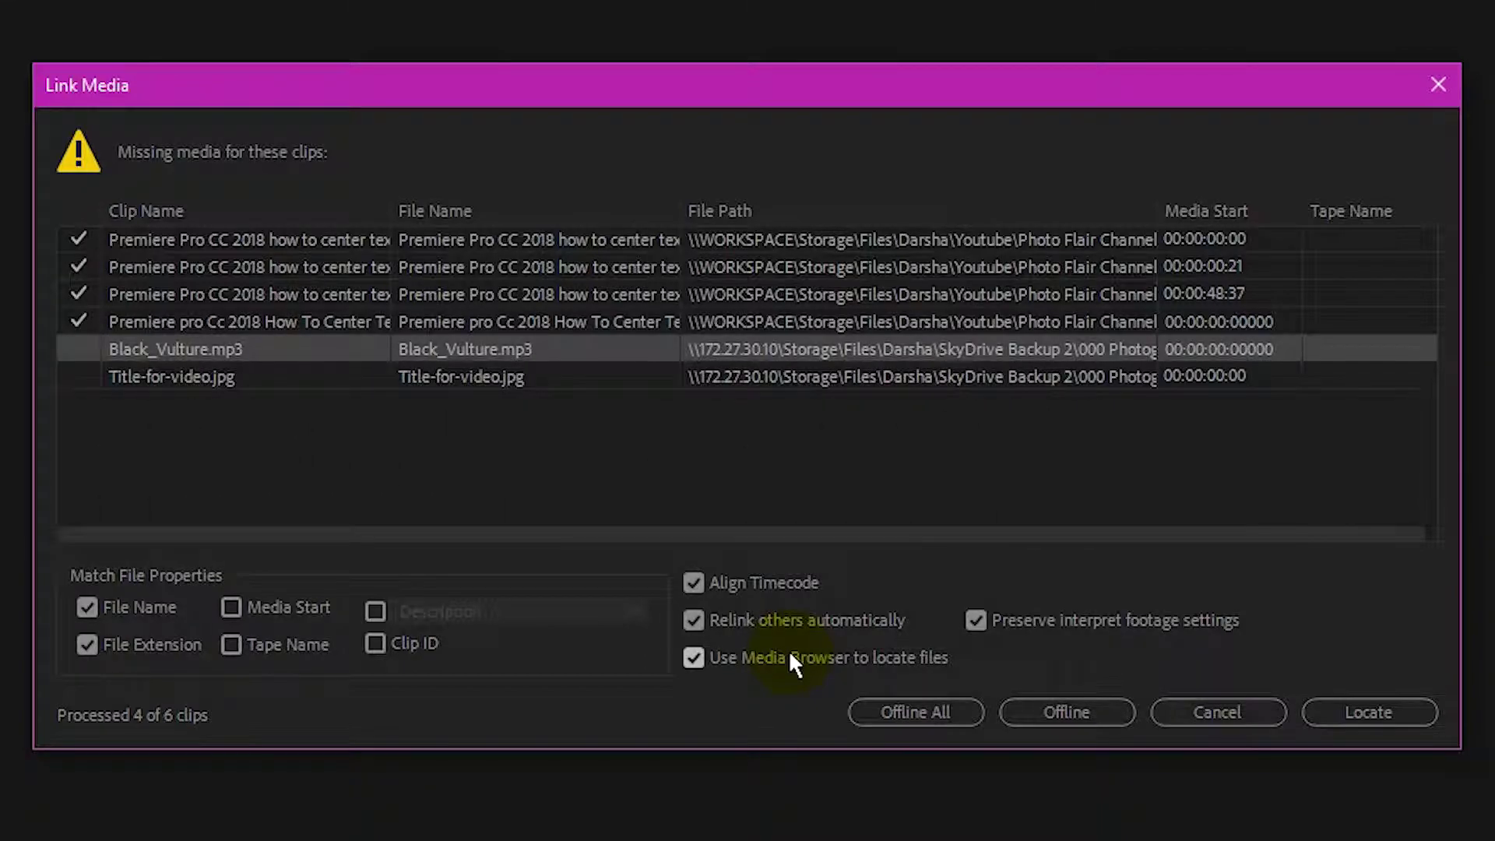
pyautogui.click(748, 660)
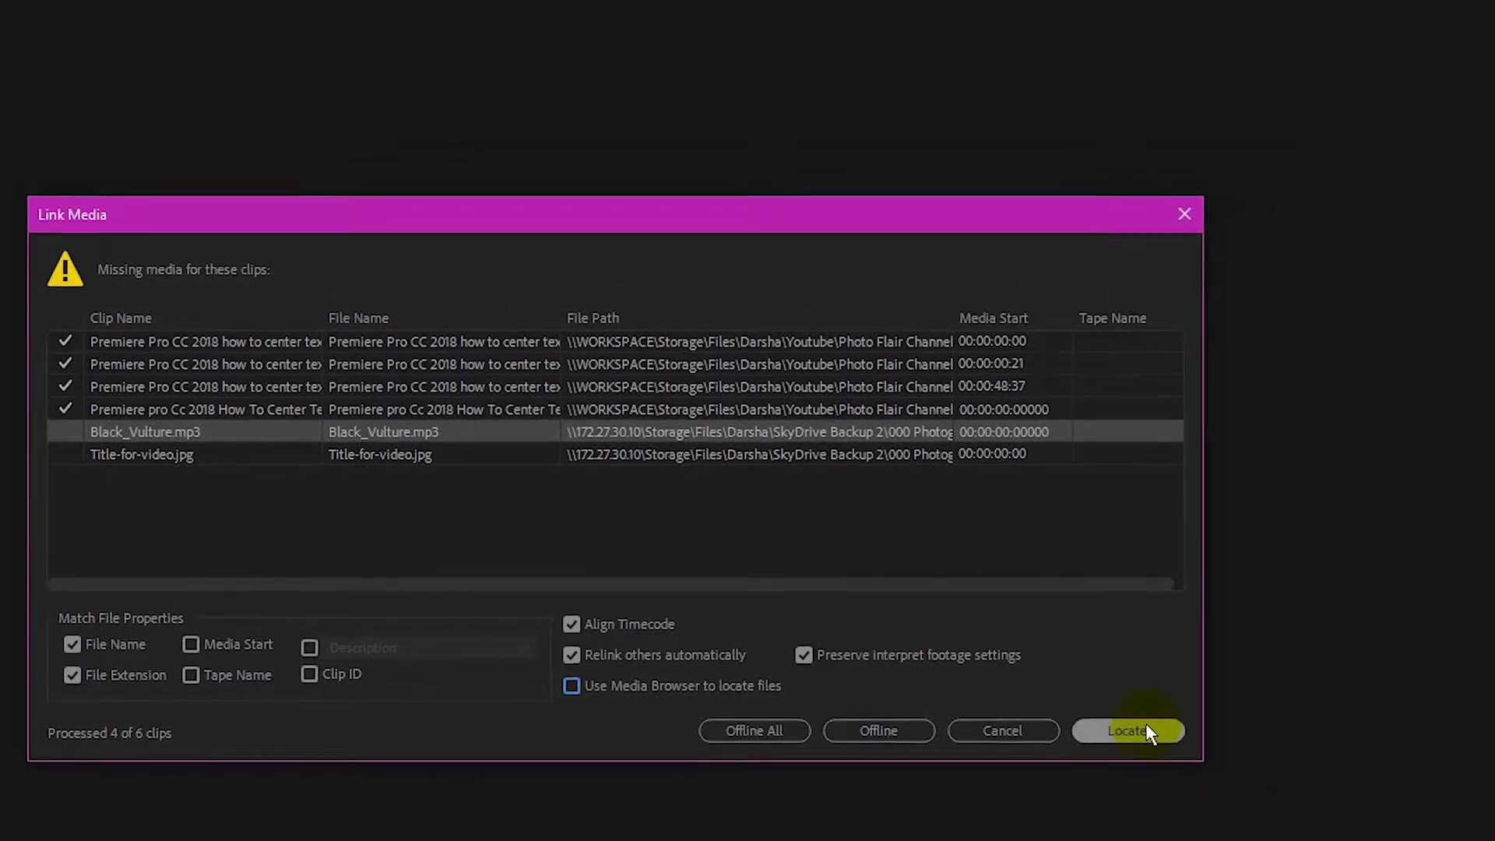
pyautogui.click(1113, 725)
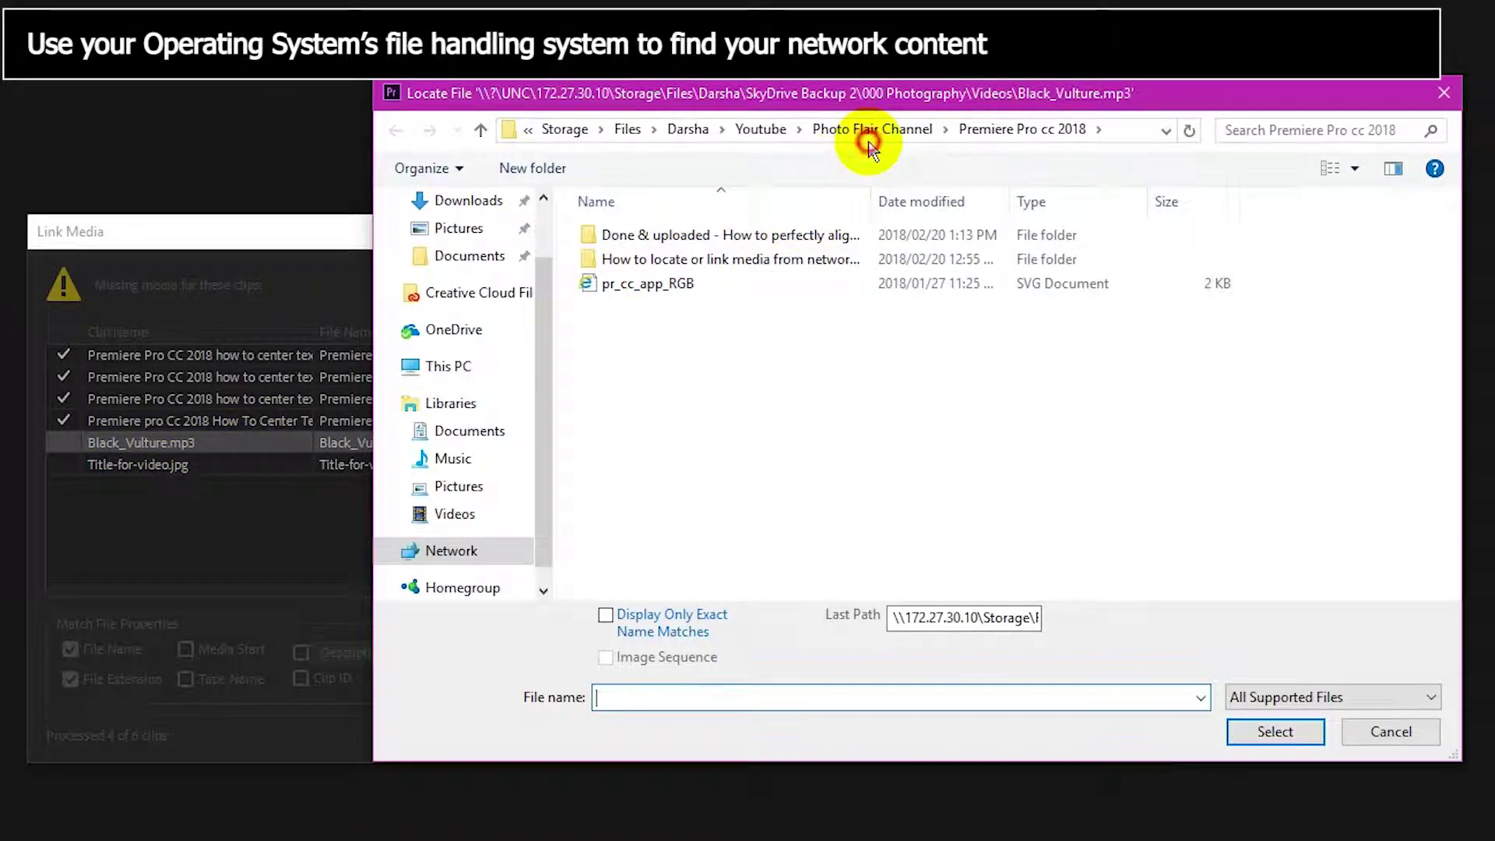
# Pick the Black_Vulture file from the Photo Flair Channel folder in the Windows dialog
pyautogui.click(842, 130)
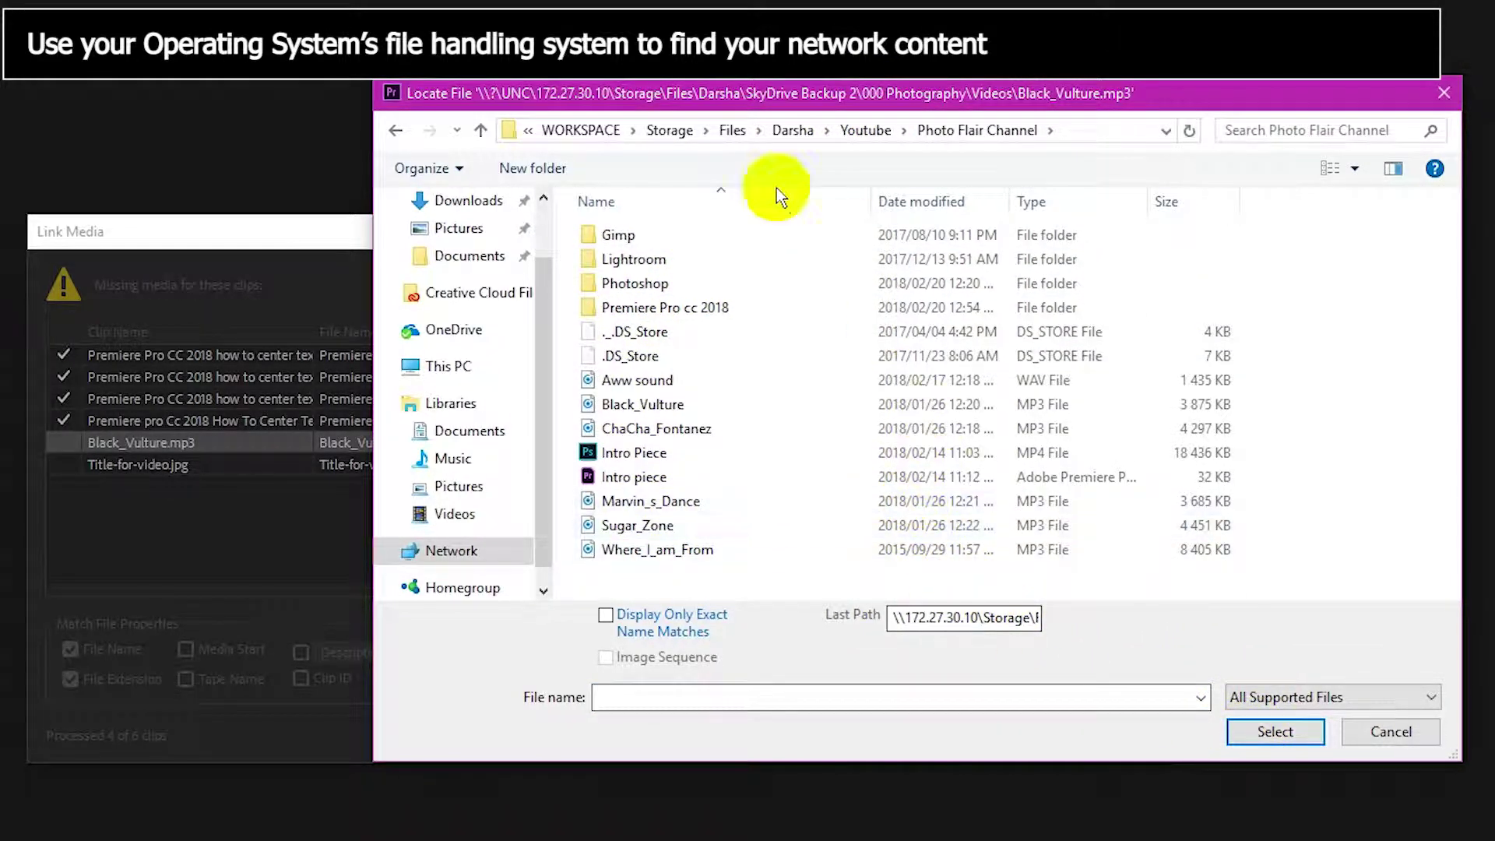
pyautogui.click(1251, 732)
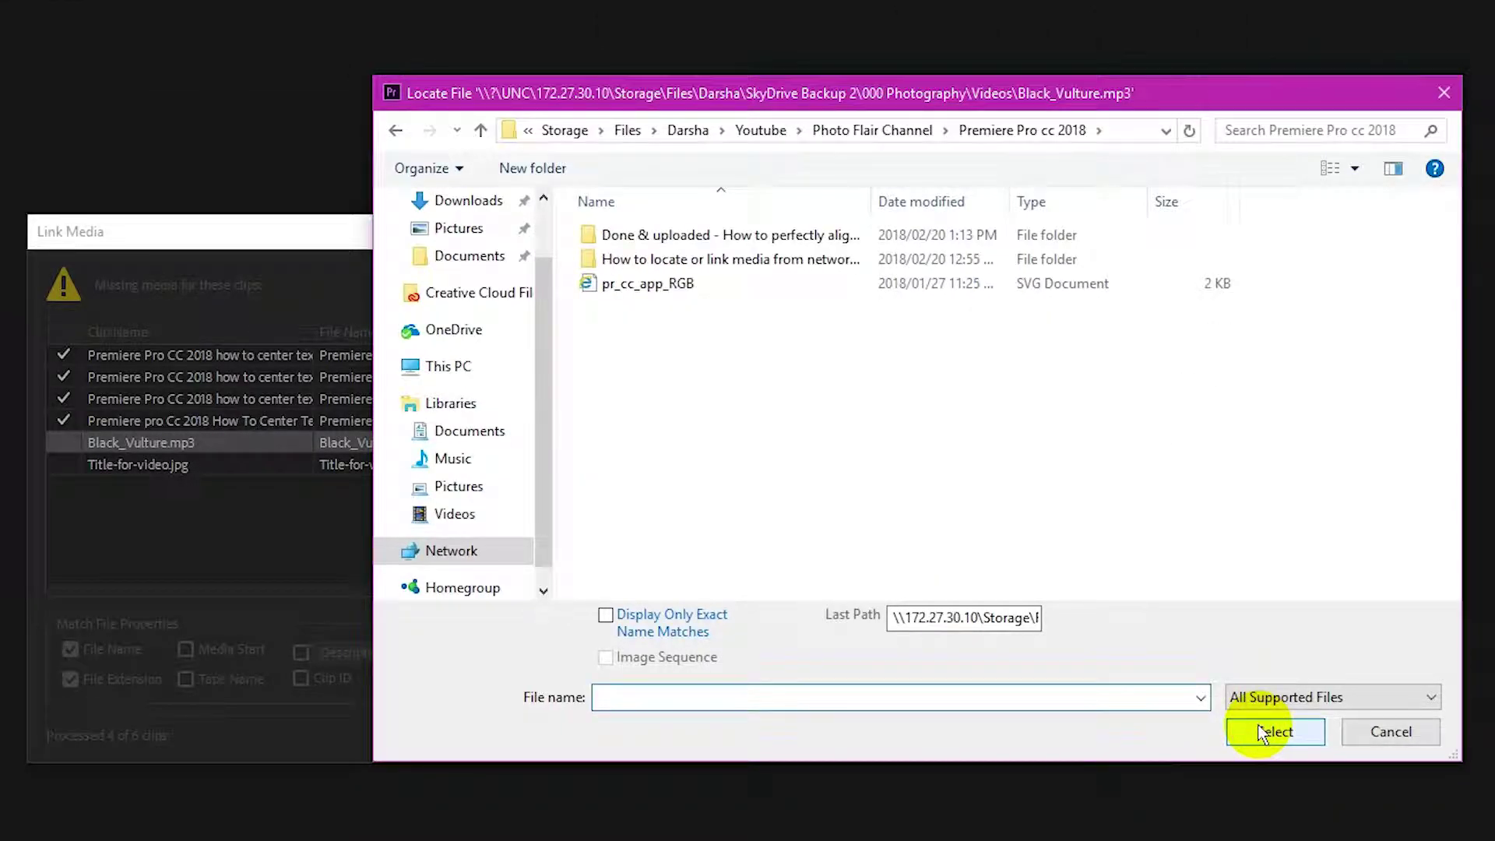
pyautogui.click(886, 136)
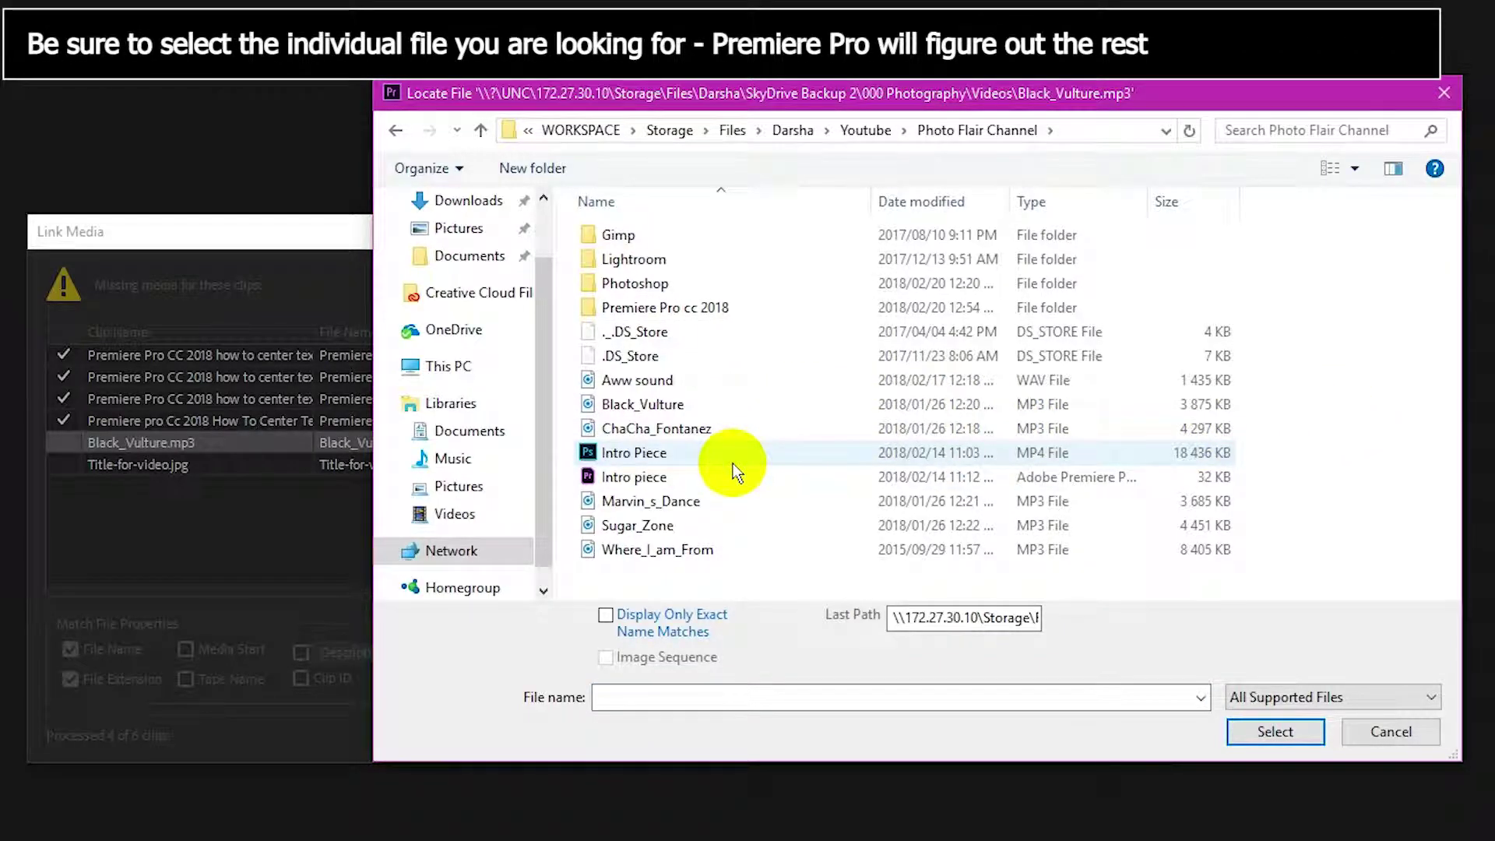
pyautogui.click(694, 409)
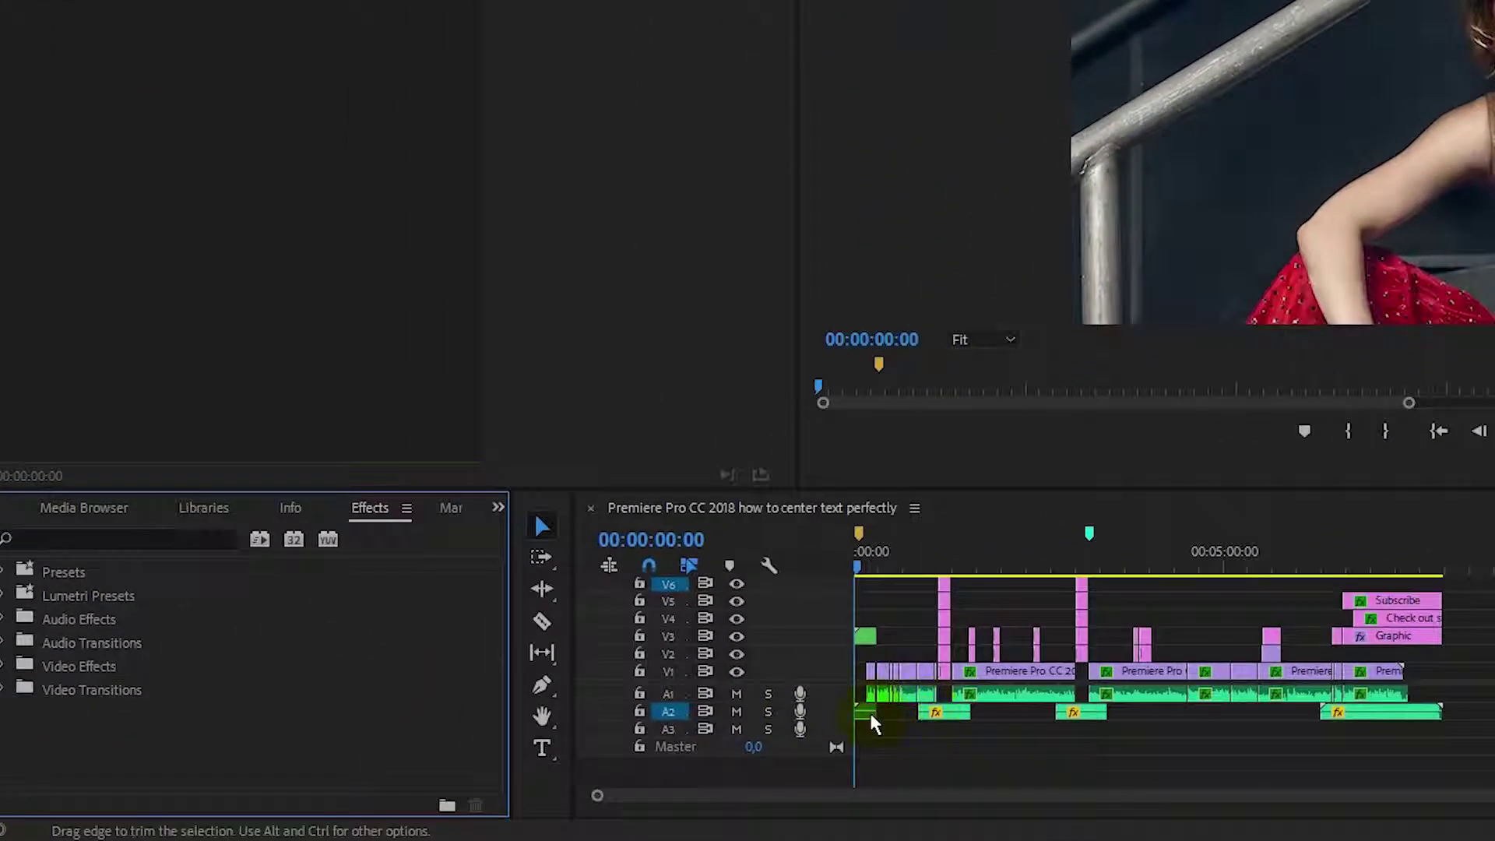
pyautogui.click(866, 711)
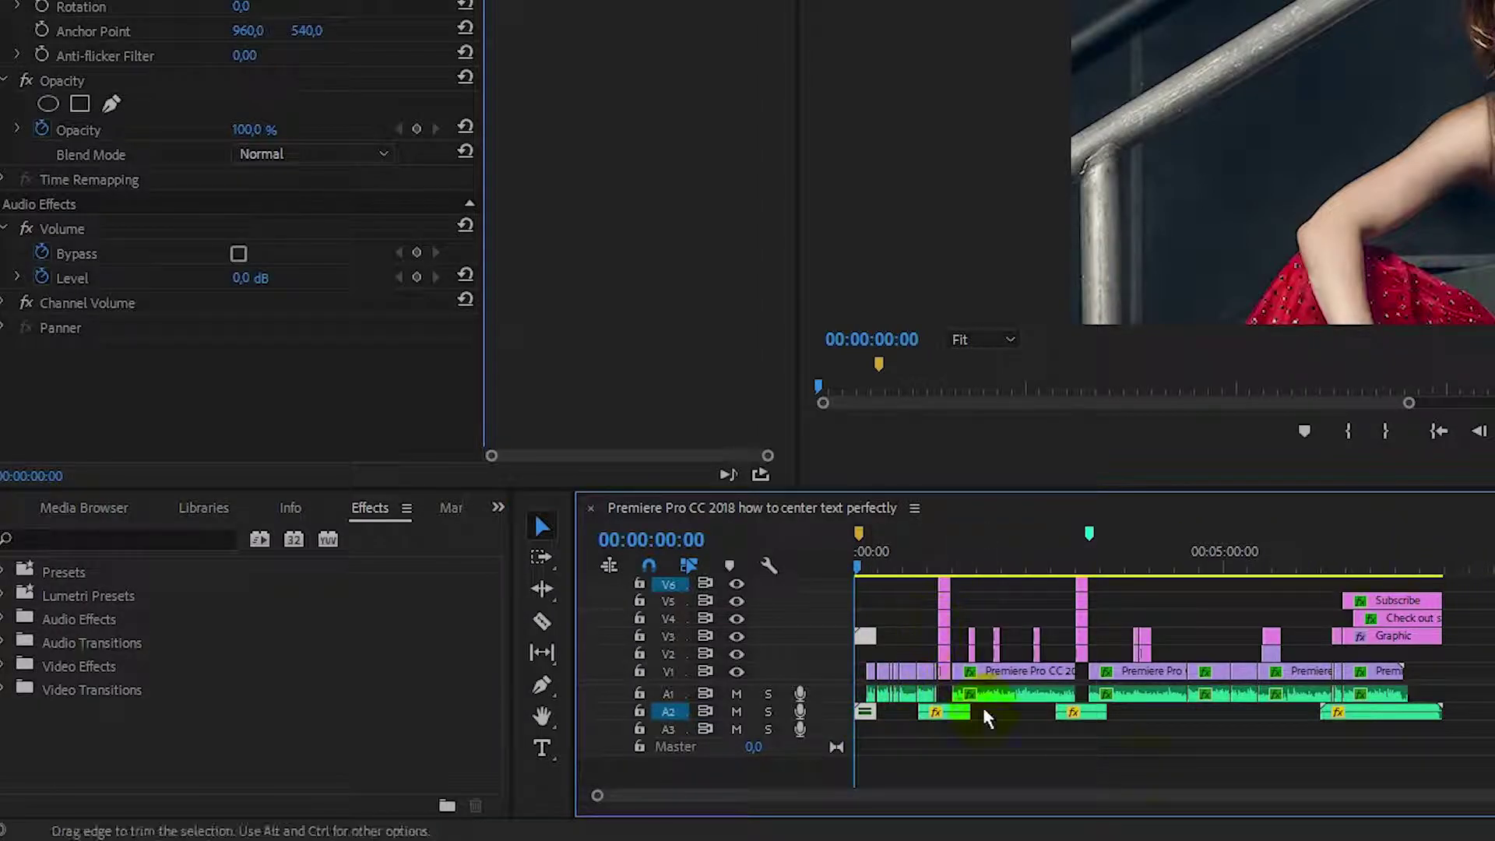
pyautogui.click(1168, 619)
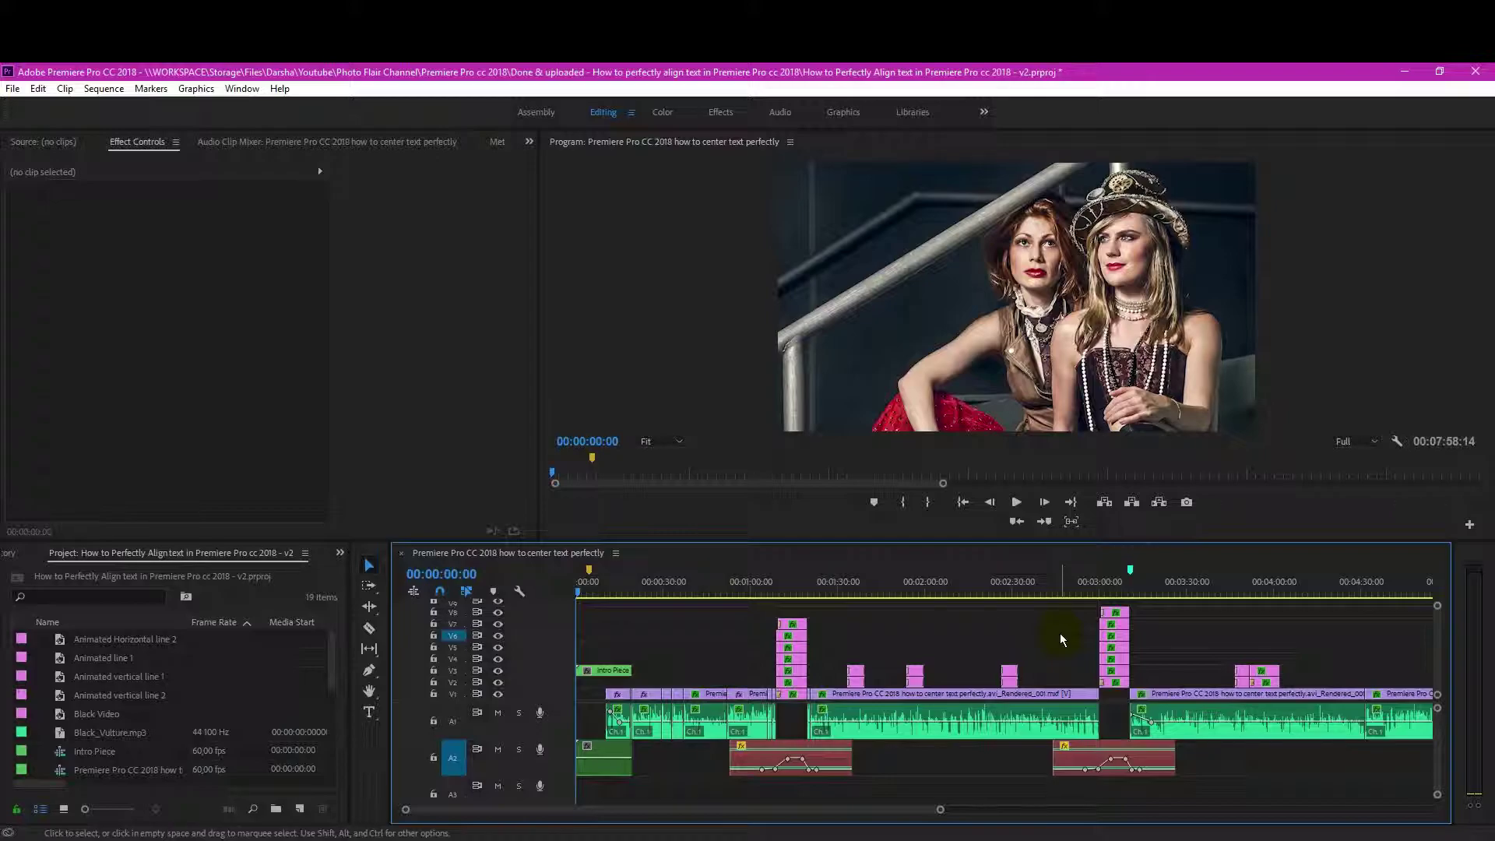
# Select the red Black_Vulture.mp3 clip on A2 and play from about 00:01:10, then stop
pyautogui.click(840, 761)
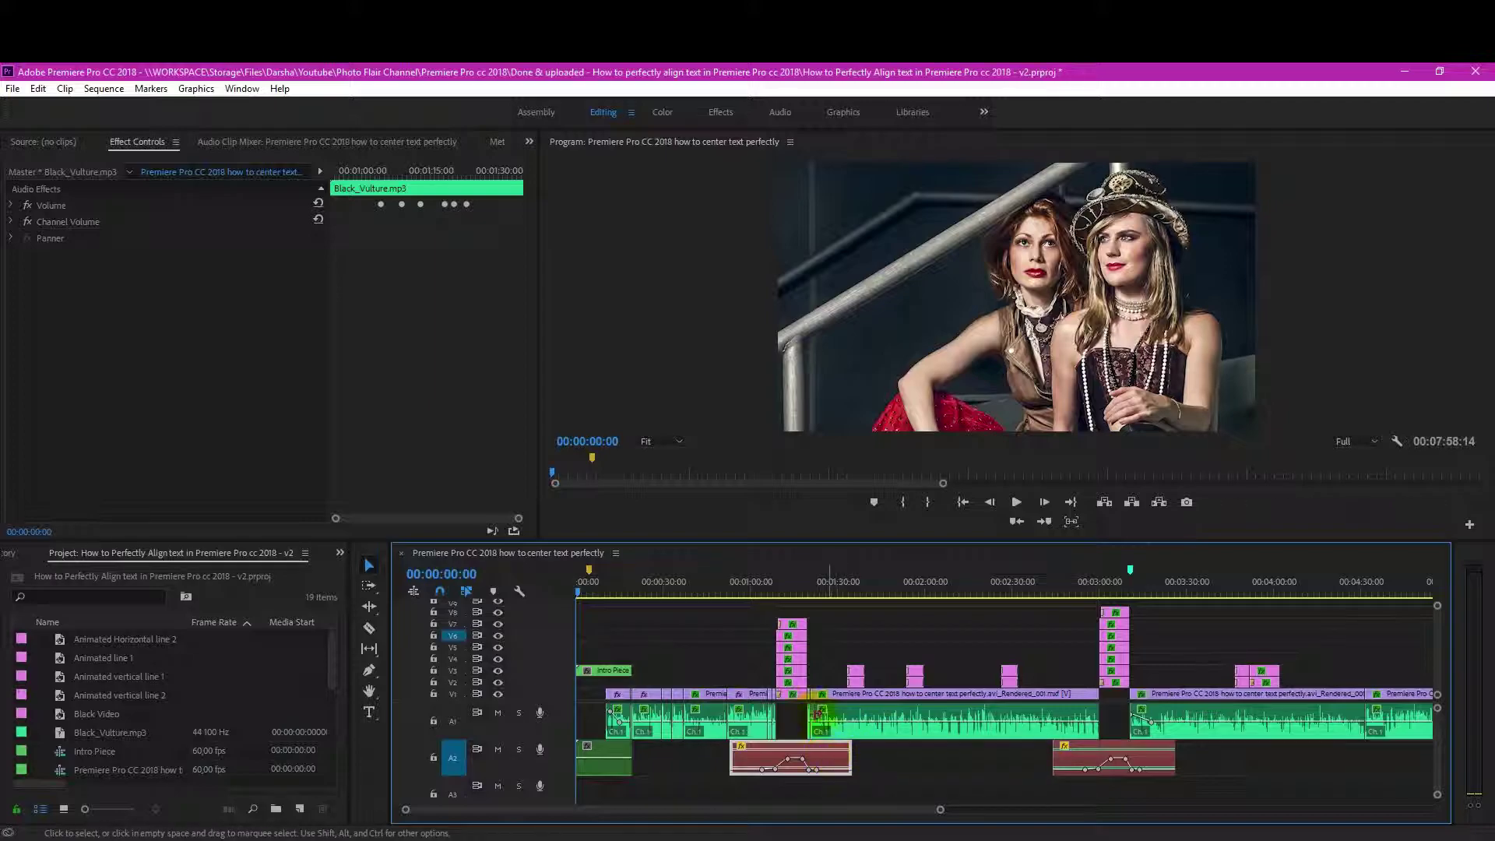
pyautogui.click(782, 590)
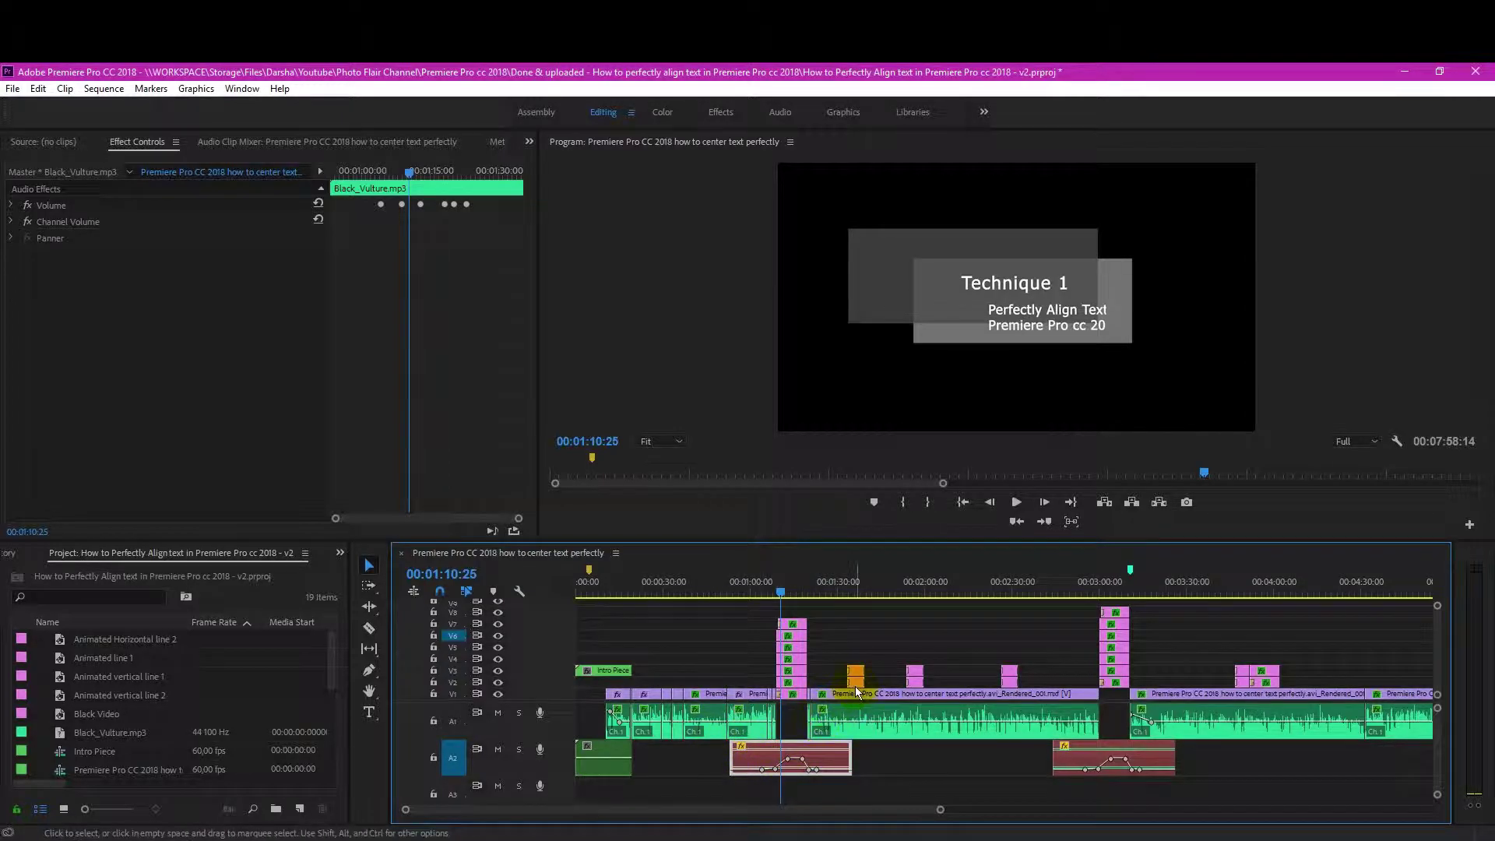
pyautogui.click(1016, 502)
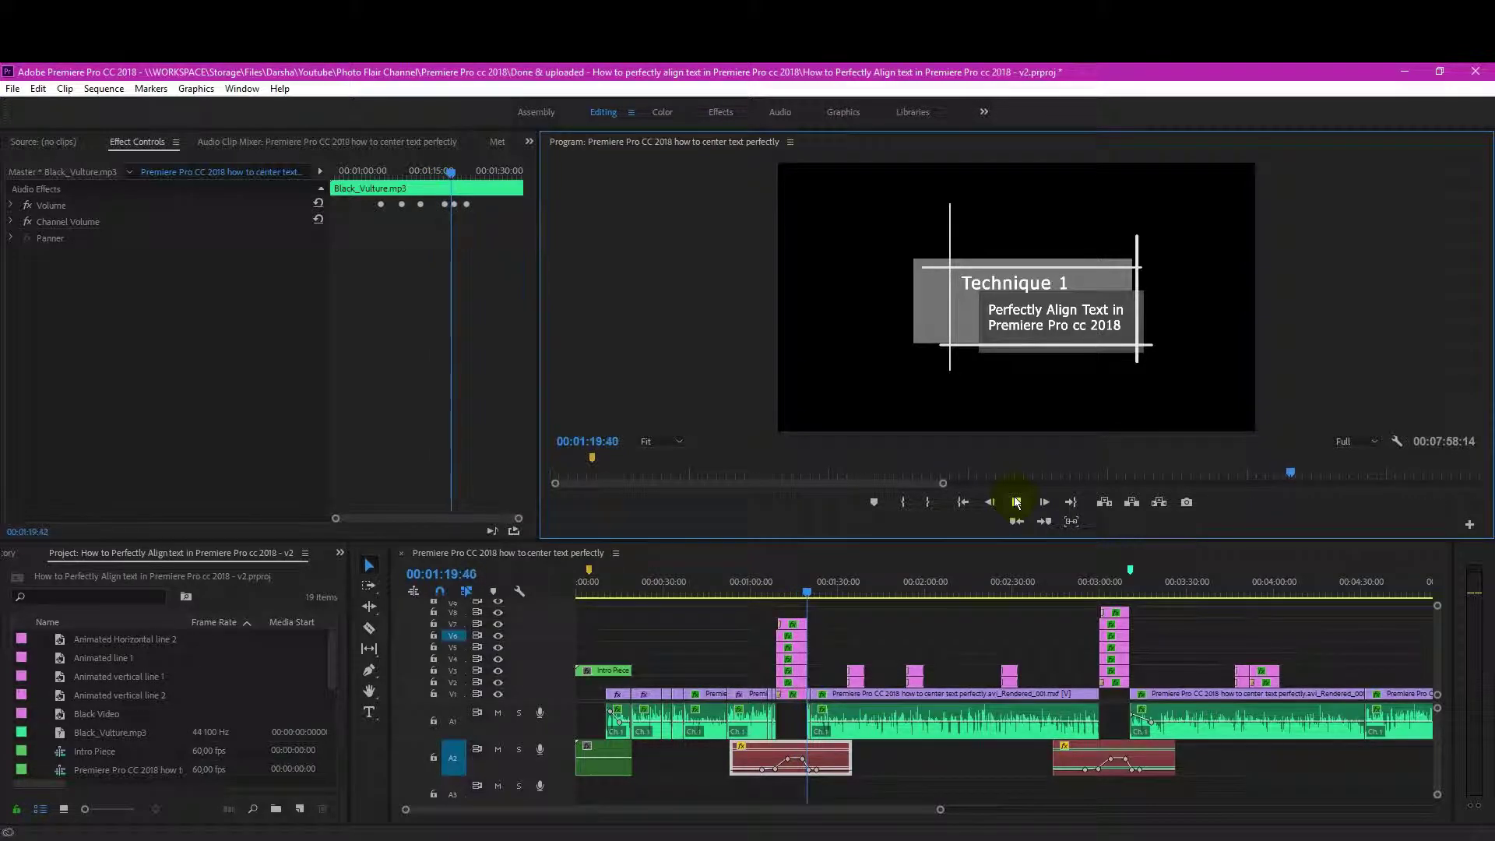
pyautogui.click(1015, 502)
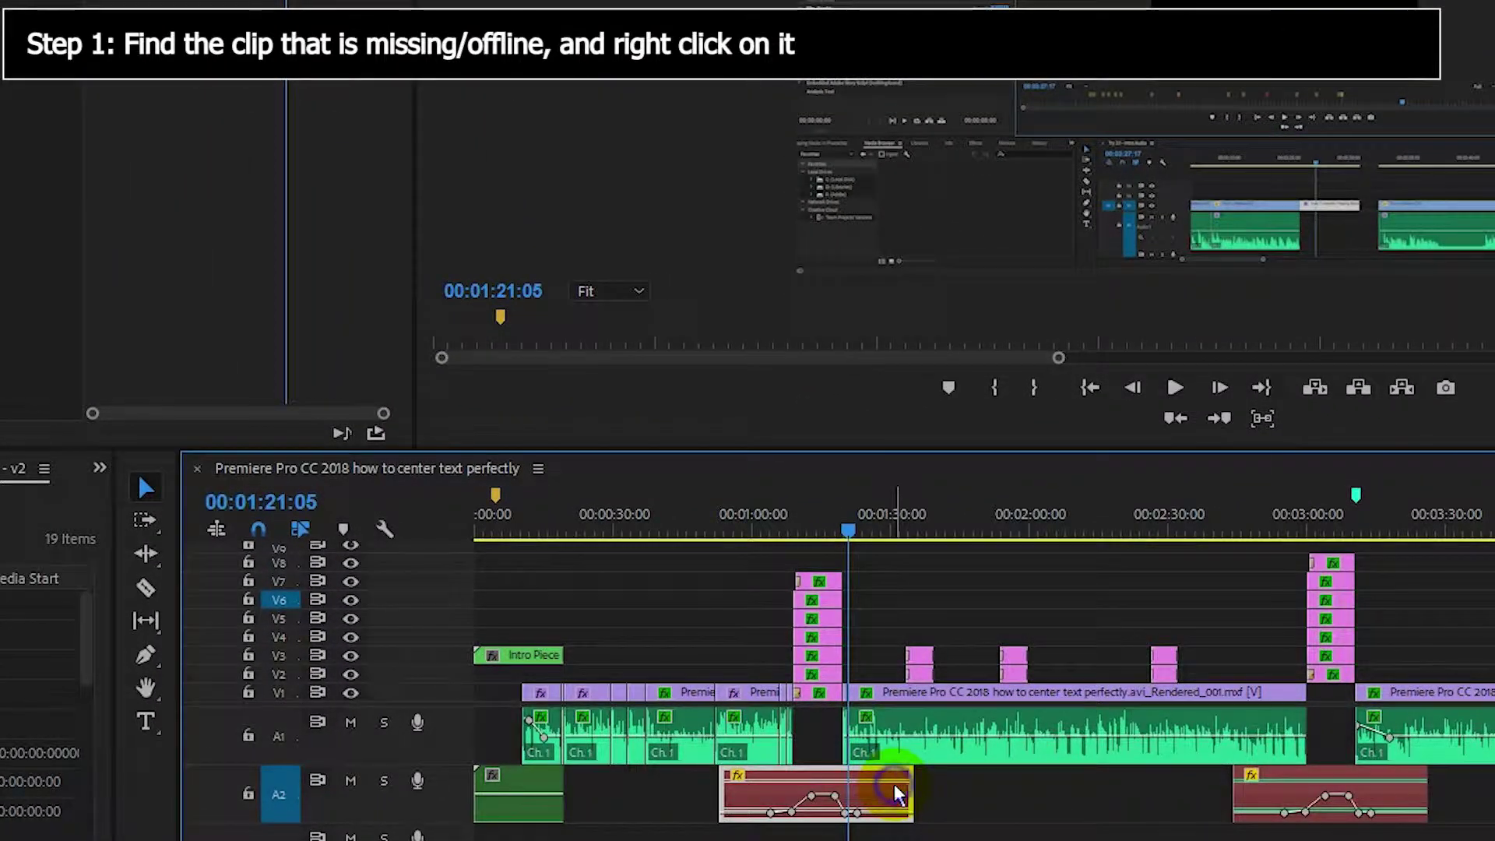
# Use Link Media to relink the offline clip to Black_Vulture in the Youtube folder
pyautogui.rightClick(894, 784)
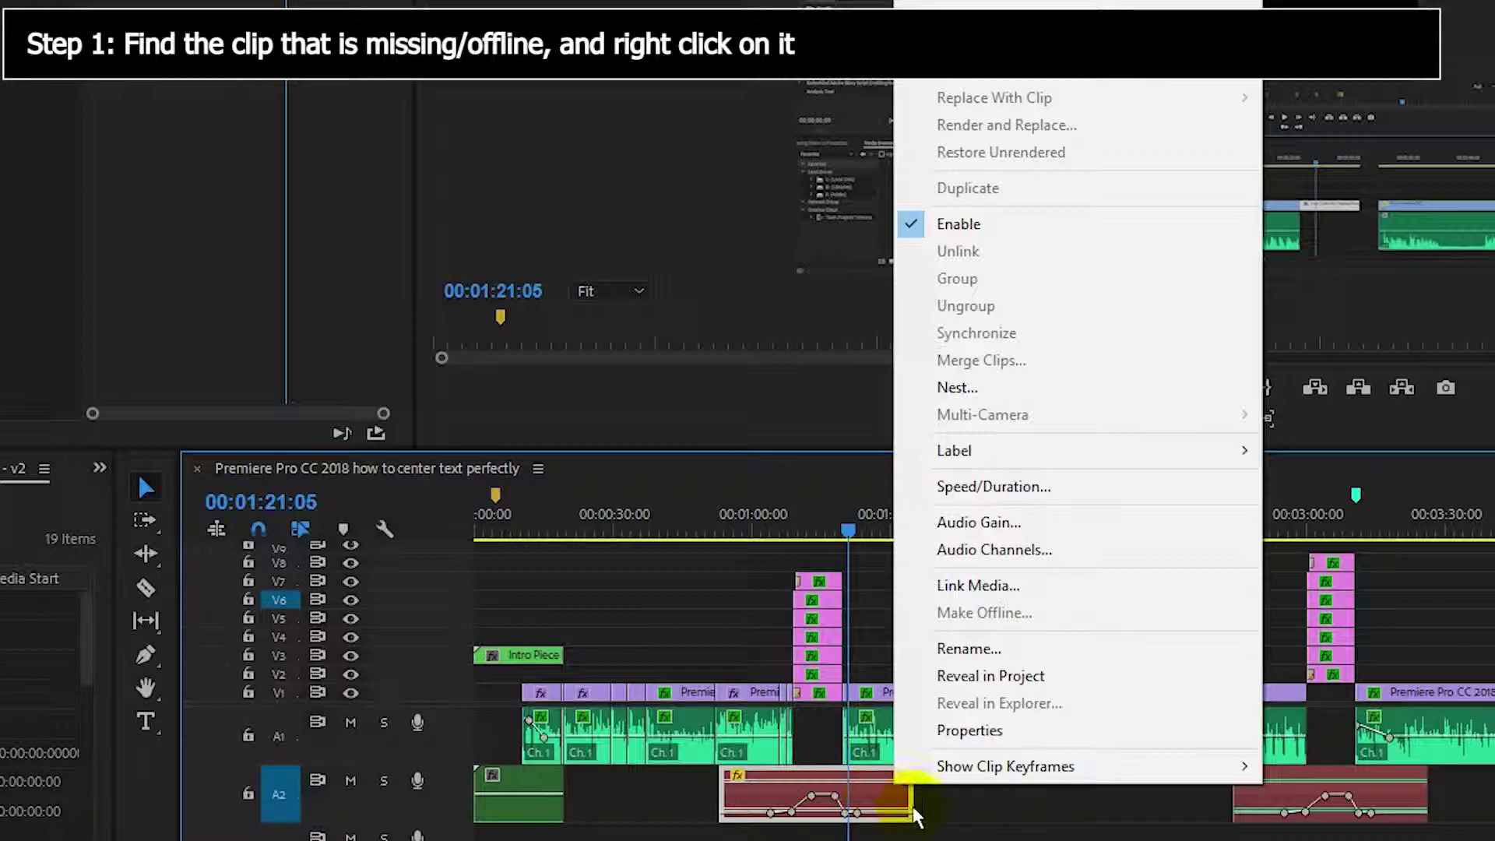
pyautogui.click(882, 810)
pyautogui.rightClick(882, 810)
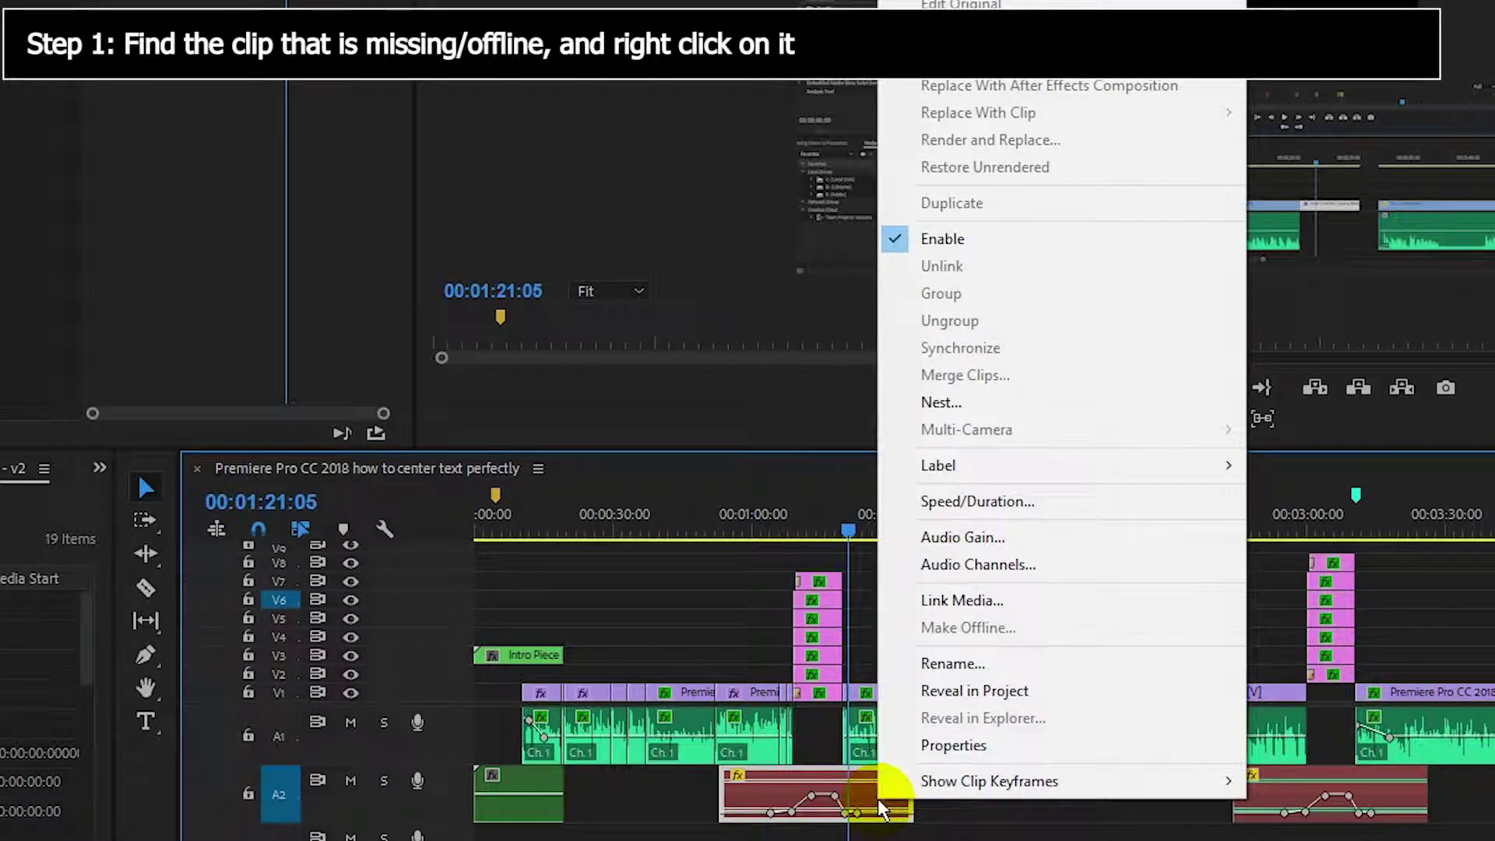
pyautogui.click(969, 603)
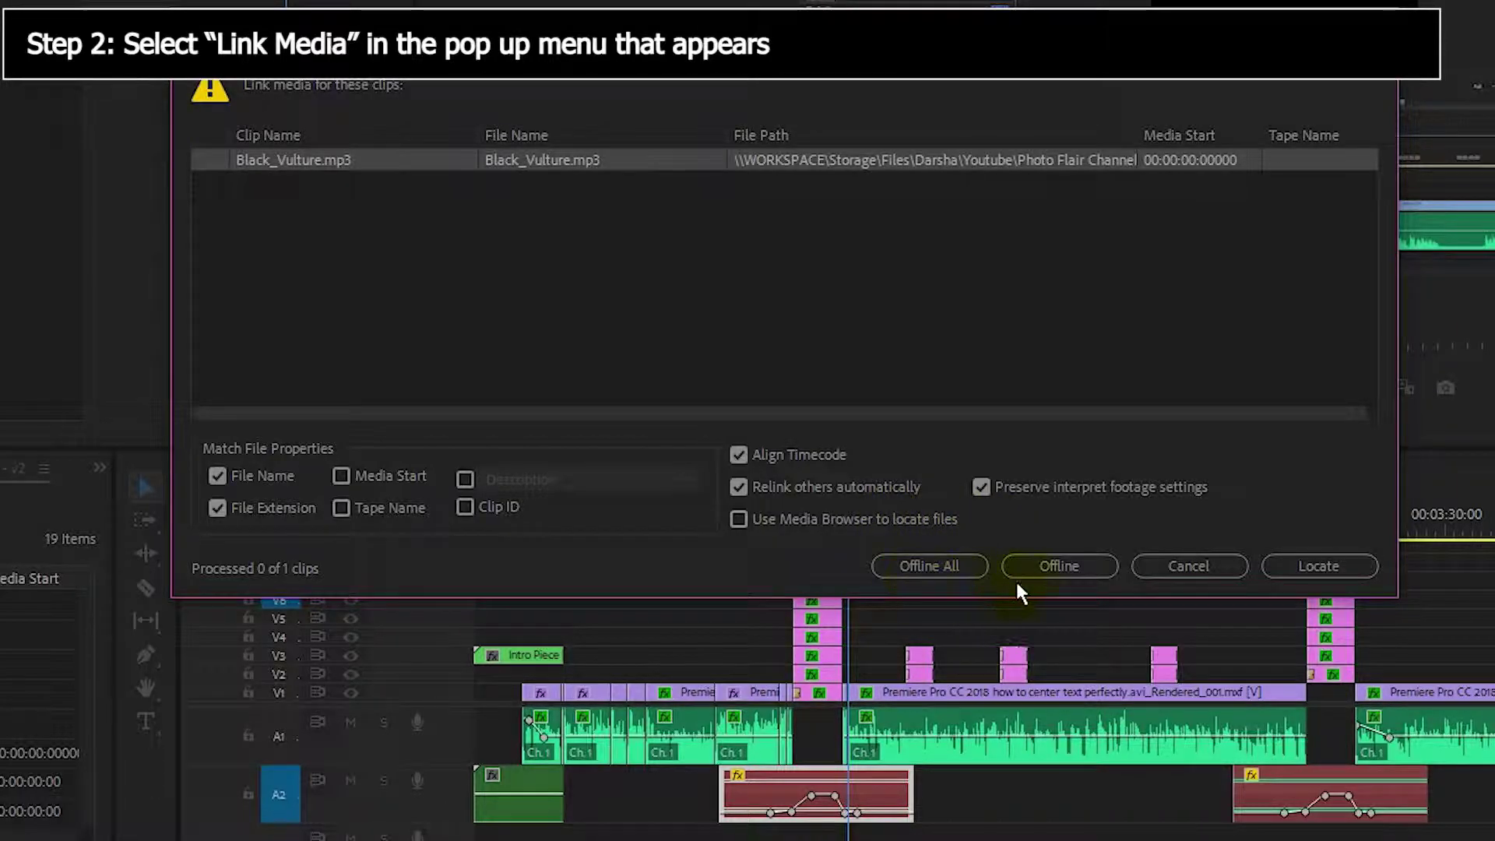
pyautogui.click(1313, 572)
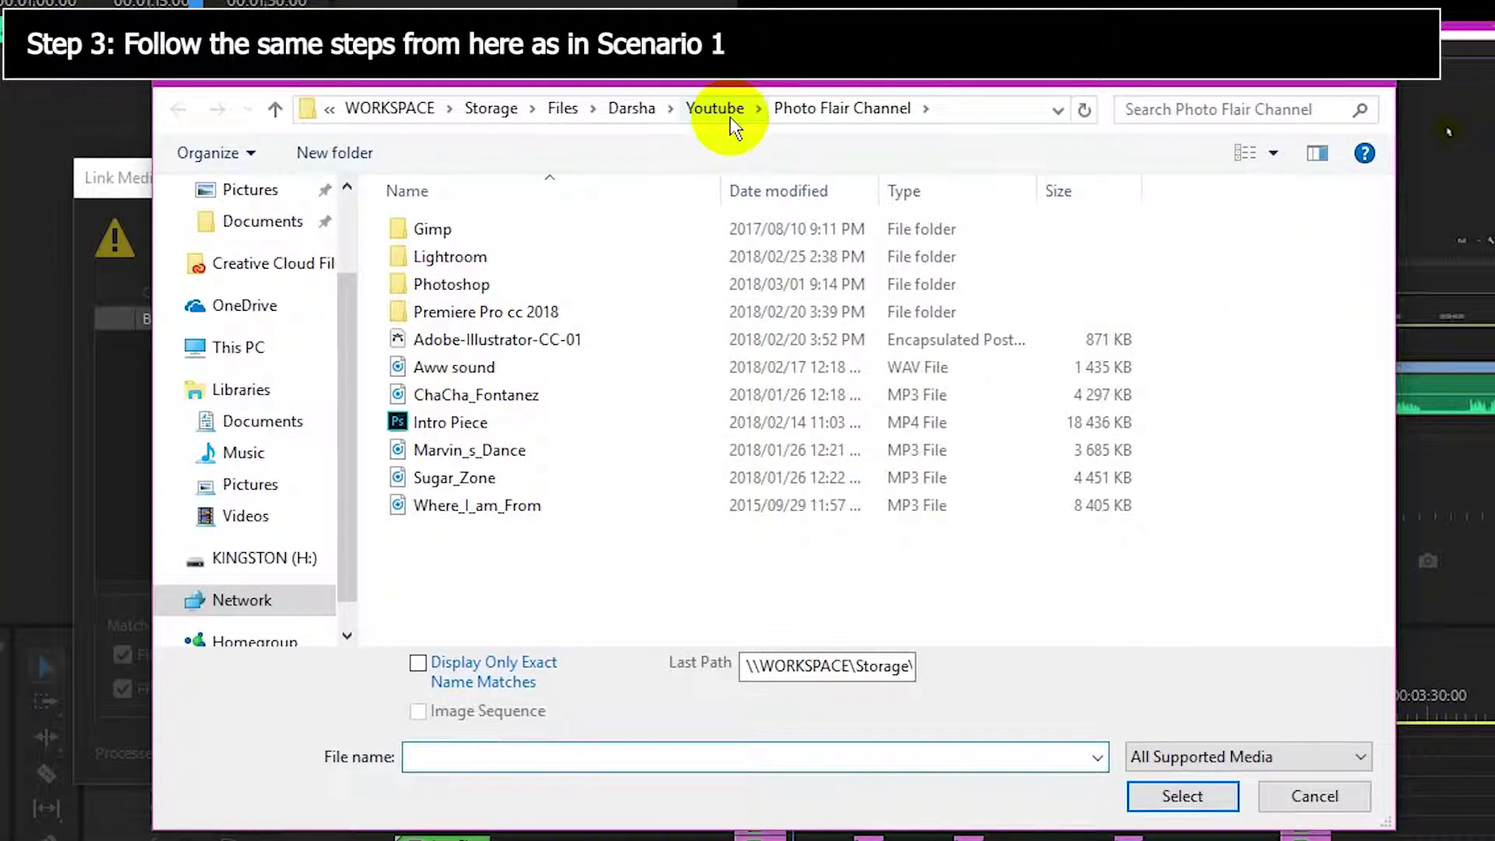
pyautogui.click(728, 114)
pyautogui.doubleClick(532, 349)
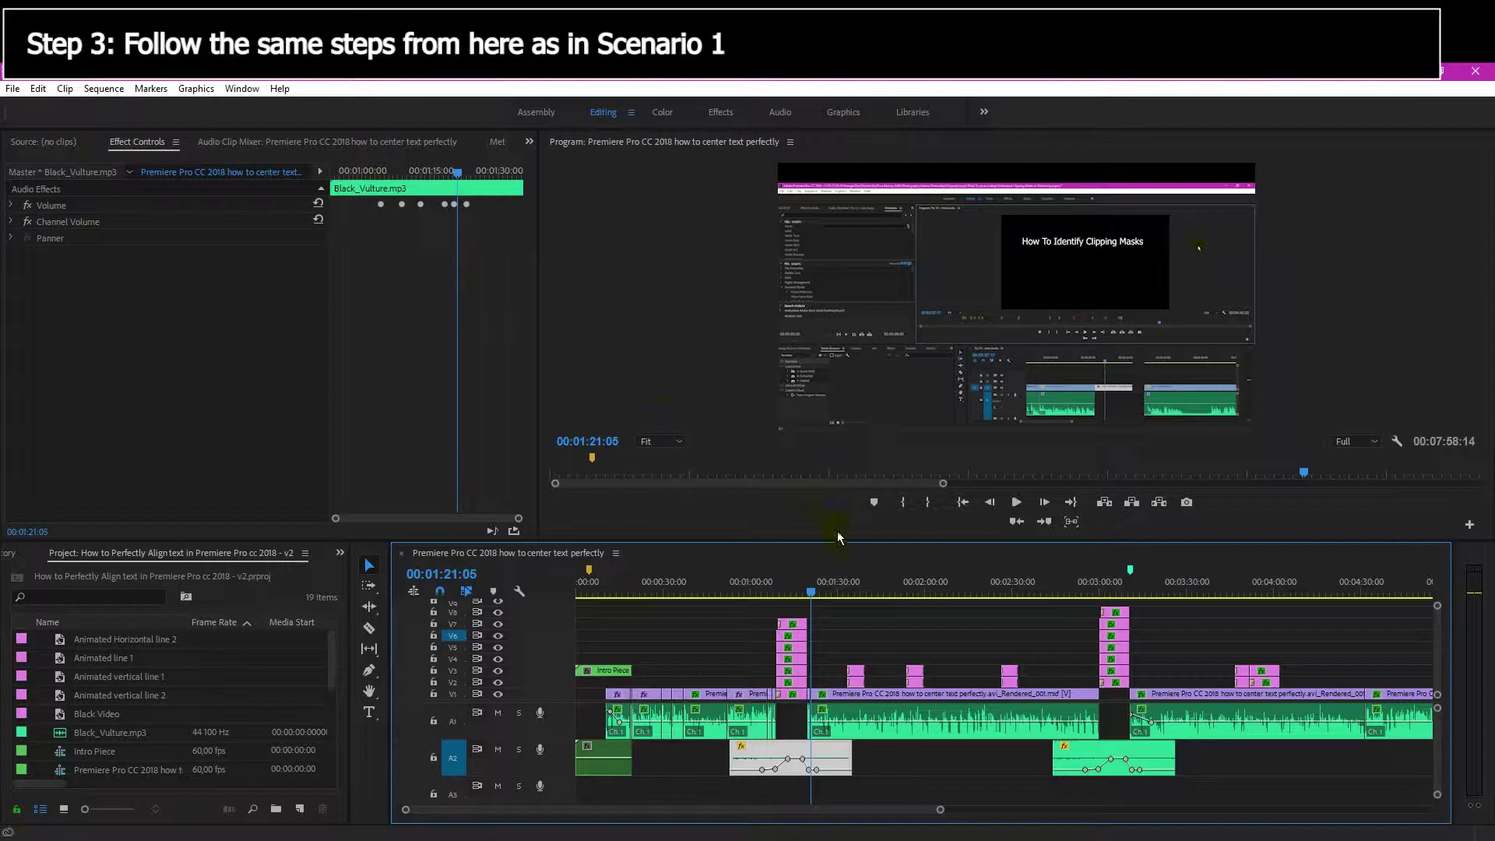
# Deselect the clip and replay the Technique 1 section from about 00:01:11, then stop
pyautogui.click(924, 764)
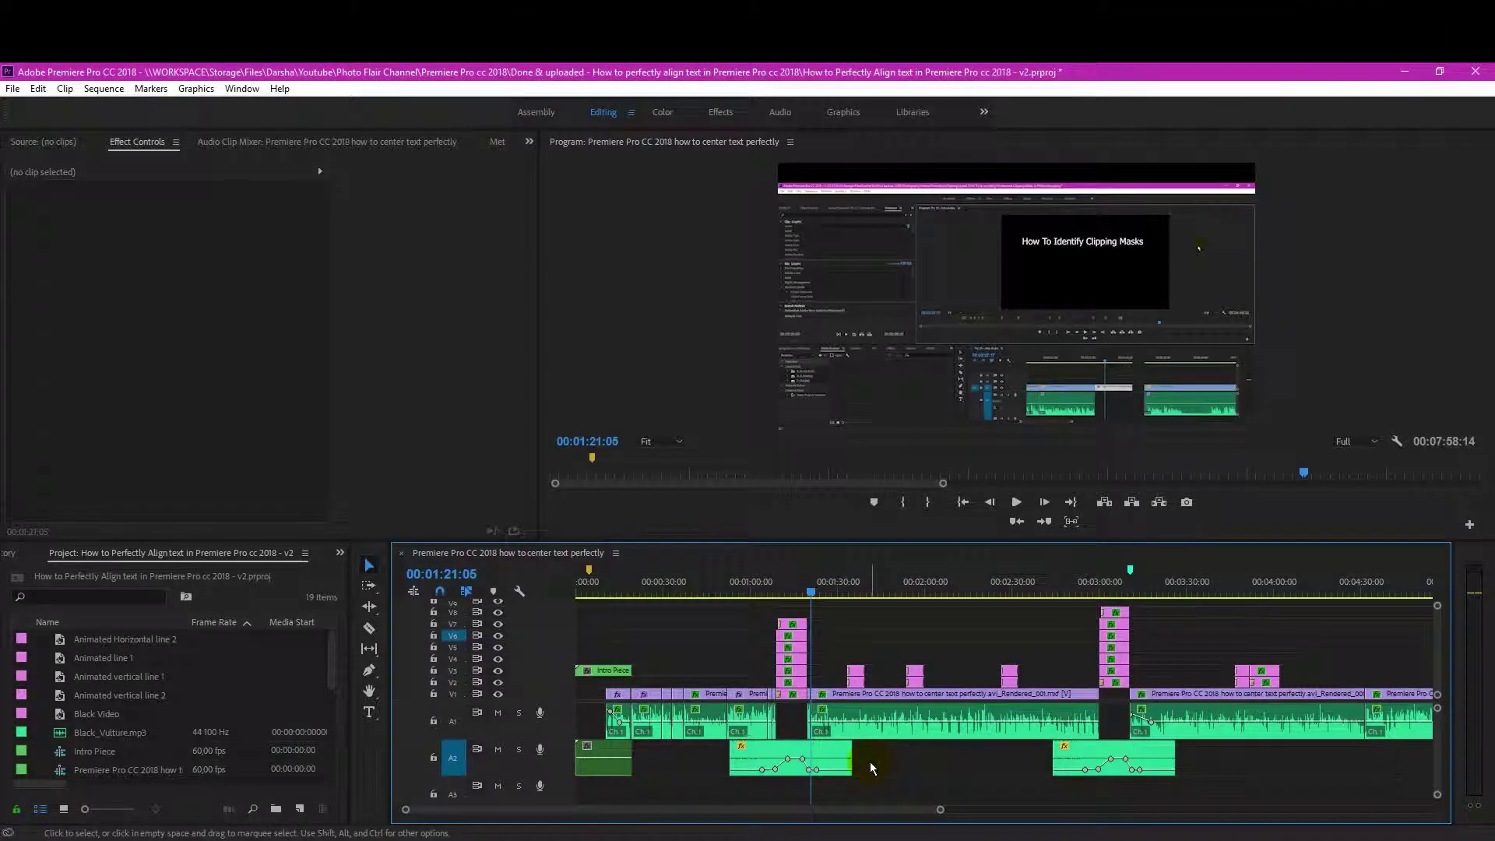
pyautogui.click(1070, 502)
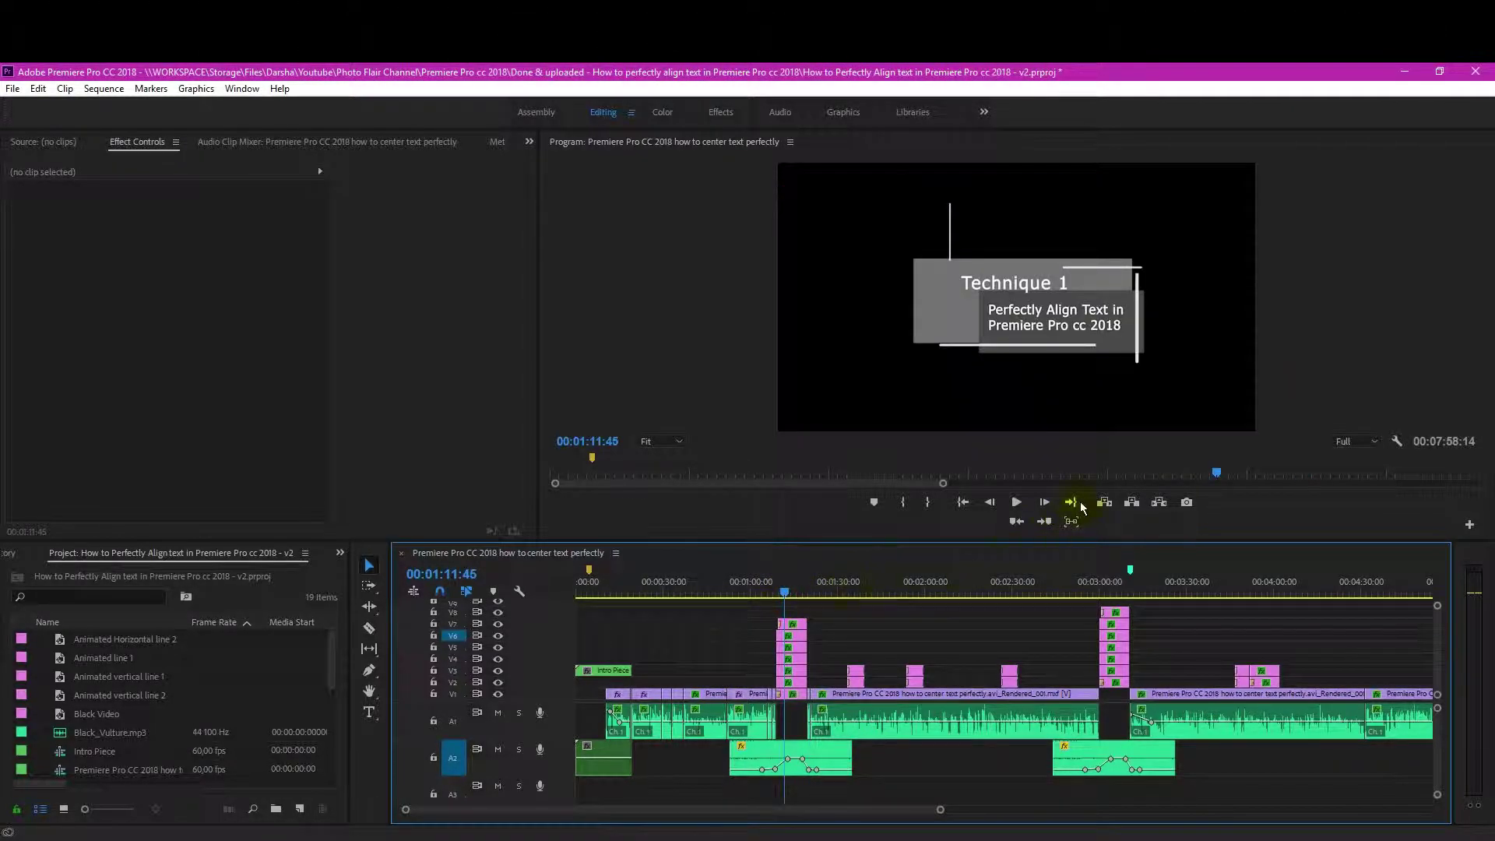
pyautogui.click(1017, 503)
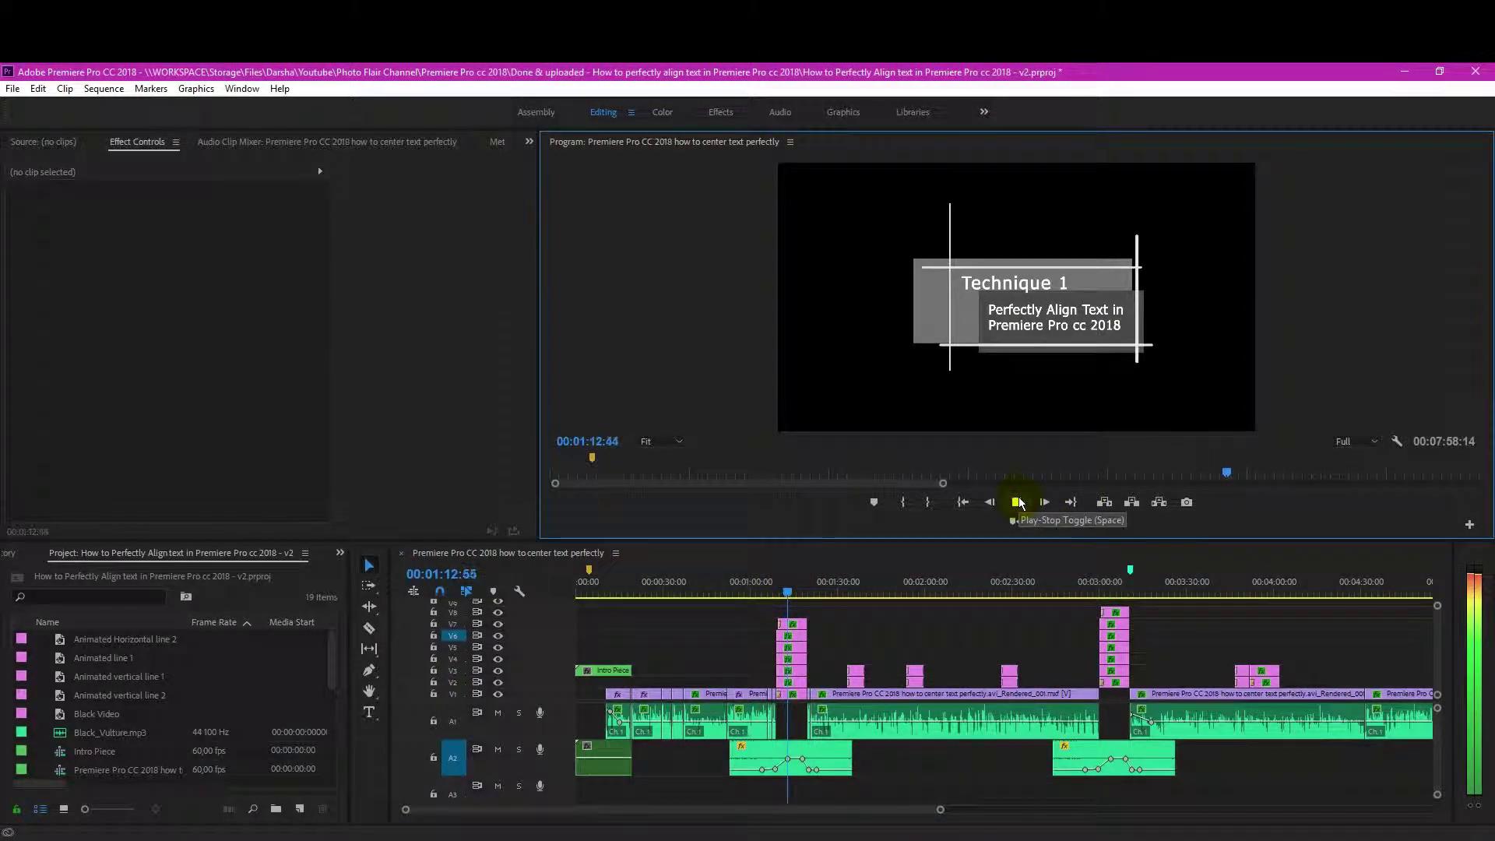
pyautogui.click(1016, 502)
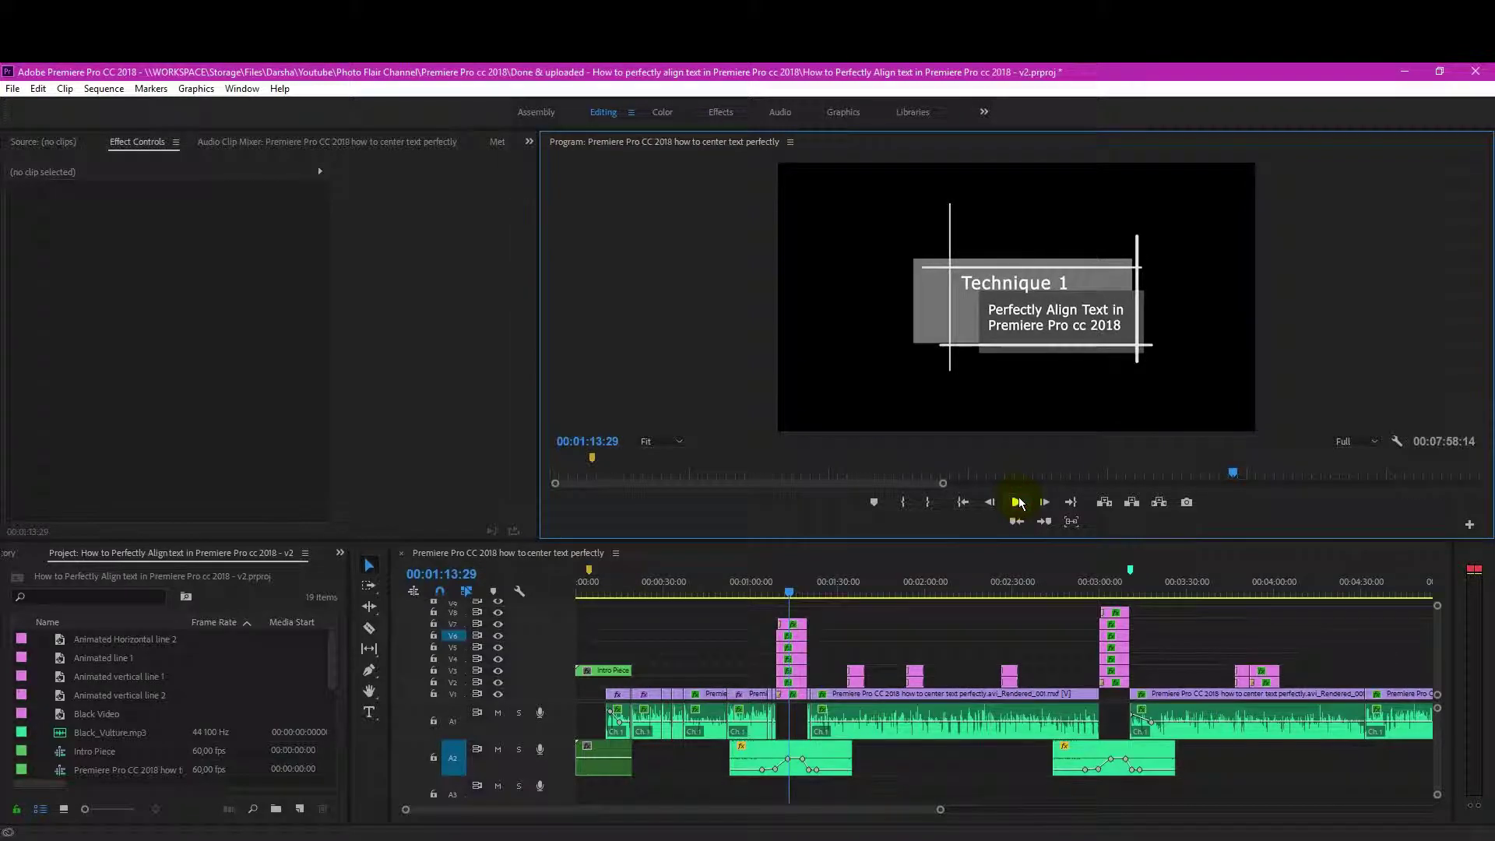